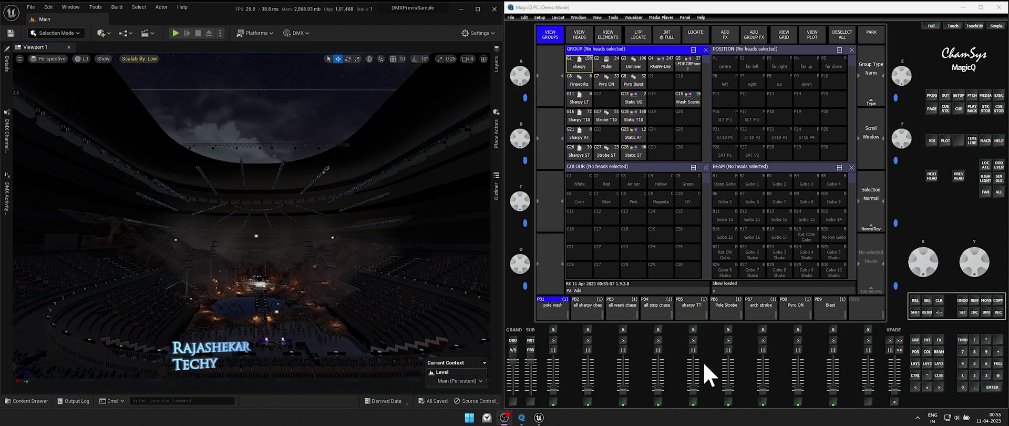
- Remove the pyro cue stacks from playbacks 6 and 4 on page 1
mouse_move(554, 390)
mouse_down()
mouse_move(564, 328)
mouse_move(554, 390)
mouse_up()
click(532, 348)
mouse_move(691, 390)
mouse_down()
mouse_move(705, 343)
mouse_move(706, 383)
mouse_up()
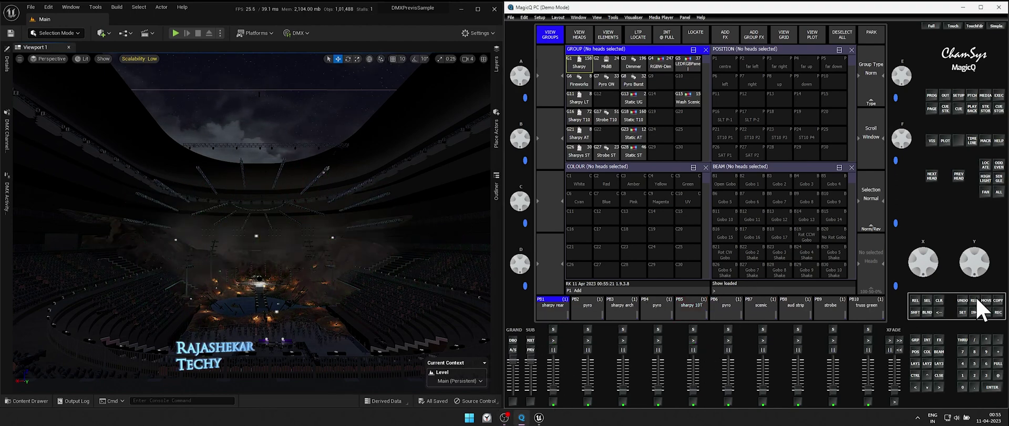
click(977, 301)
click(736, 314)
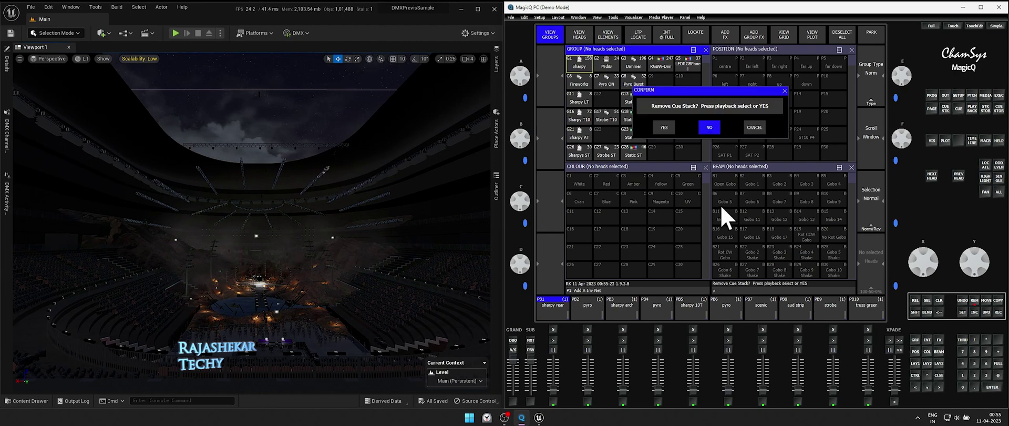
click(666, 127)
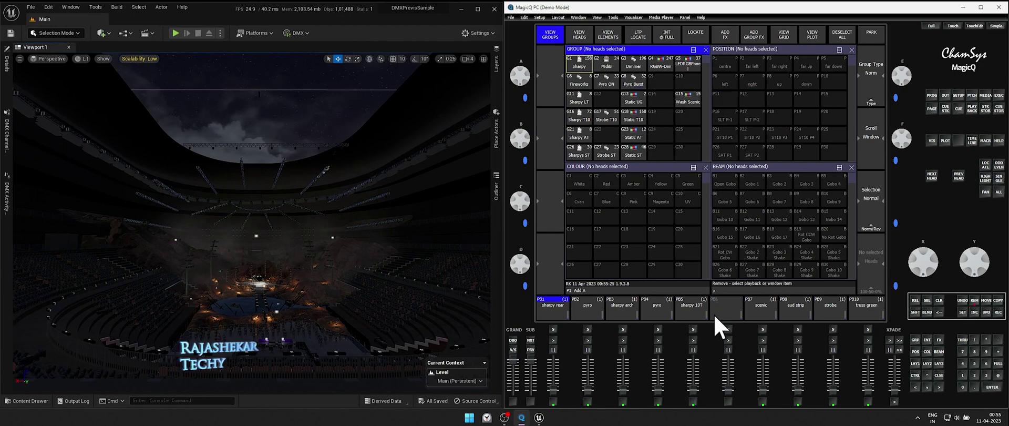
click(664, 311)
click(665, 127)
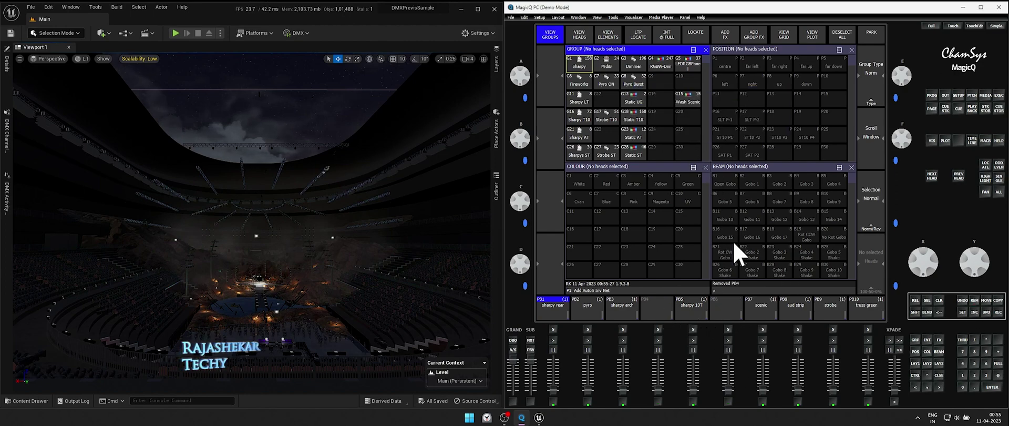
- Move the sharpy rear cue stack to playback 4 and page 2's pole wash to playback 6 on page 1
click(986, 300)
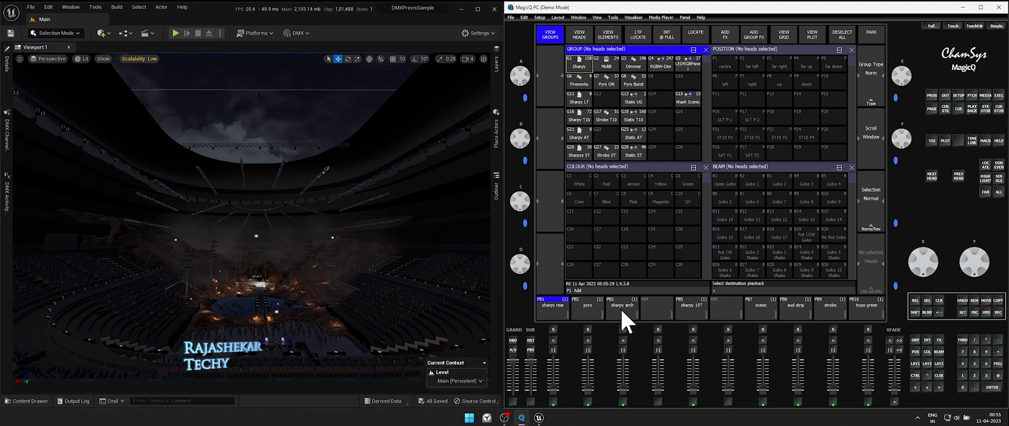
click(654, 307)
click(531, 340)
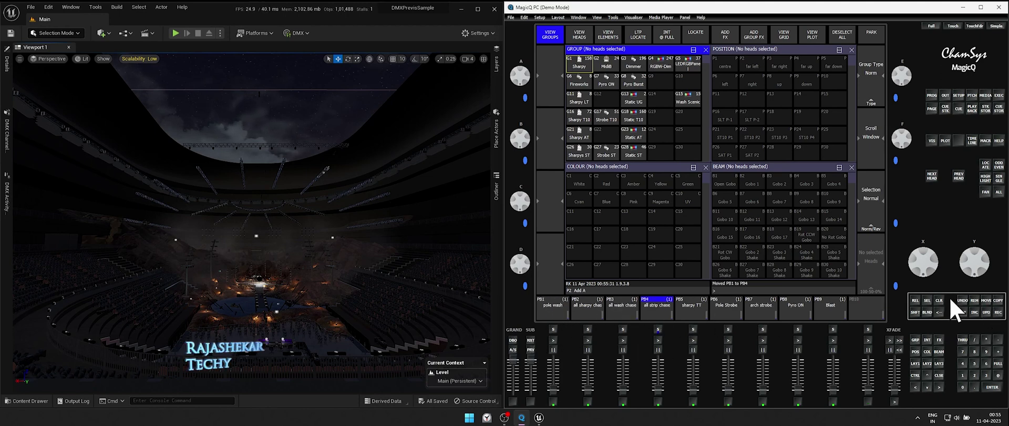
click(987, 301)
click(553, 309)
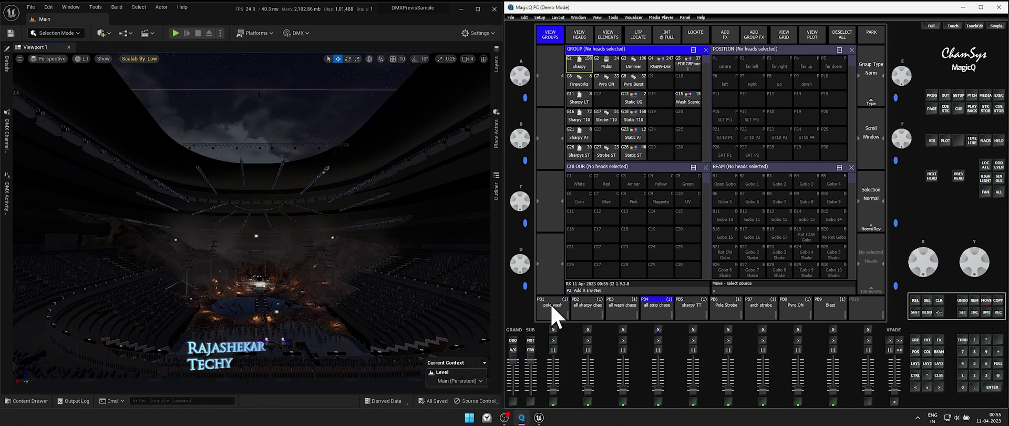
click(532, 350)
click(734, 313)
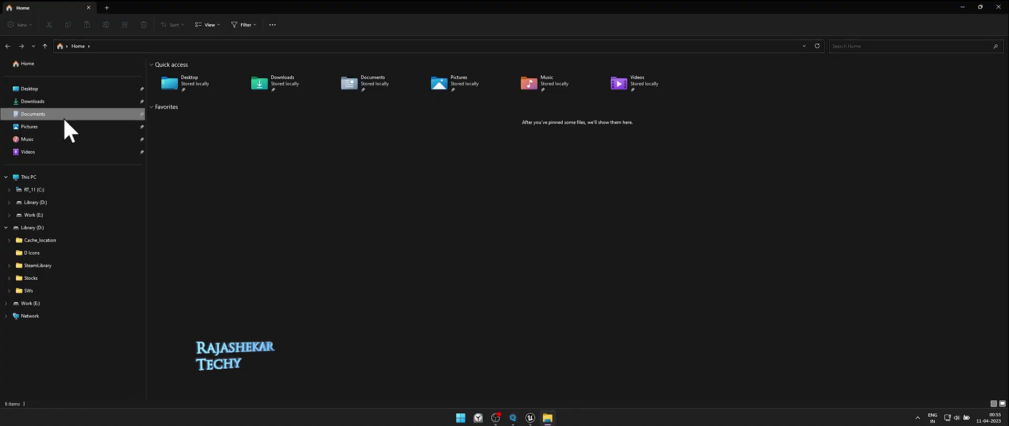
- Switch to File Explorer, open the Documents > MagicQ > show > audio folder, and open Sting.wav to listen to it
click(64, 114)
click(973, 152)
double_click(973, 152)
double_click(349, 163)
double_click(178, 68)
click(348, 101)
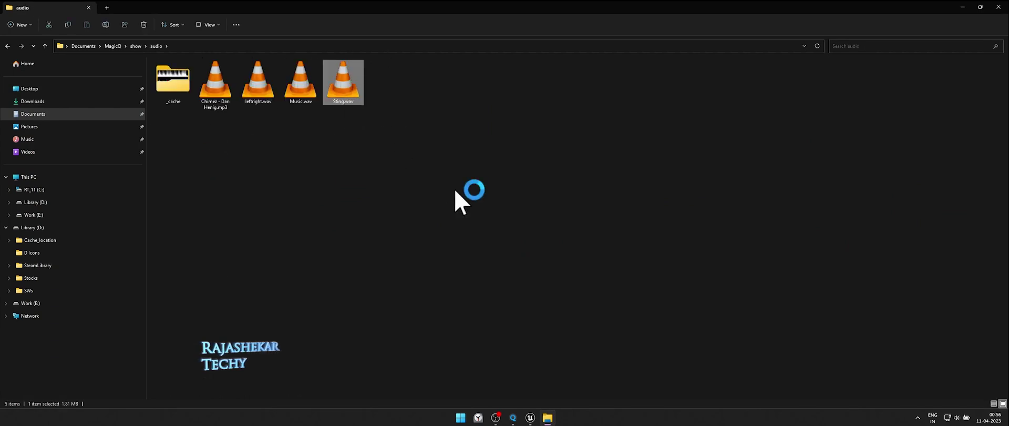
key(Return)
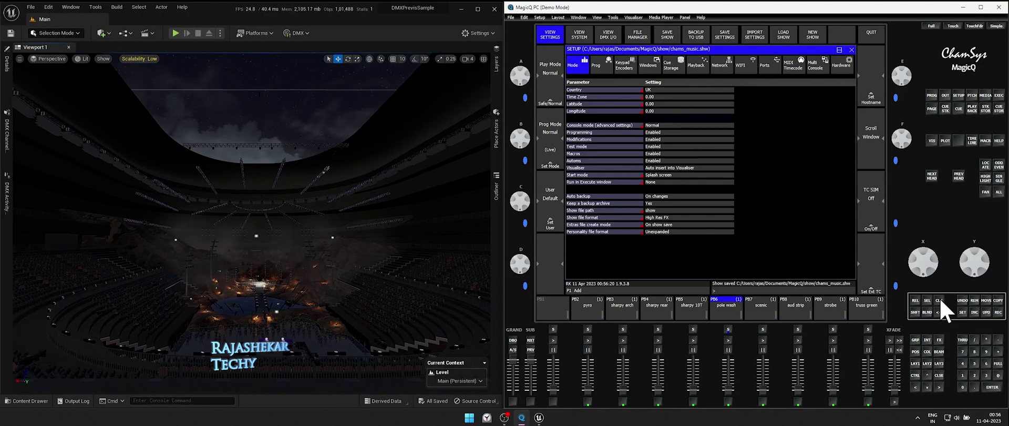
- In MagicQ, clear the programmer and record an empty cue onto playback 1 of page 1
click(940, 299)
click(916, 363)
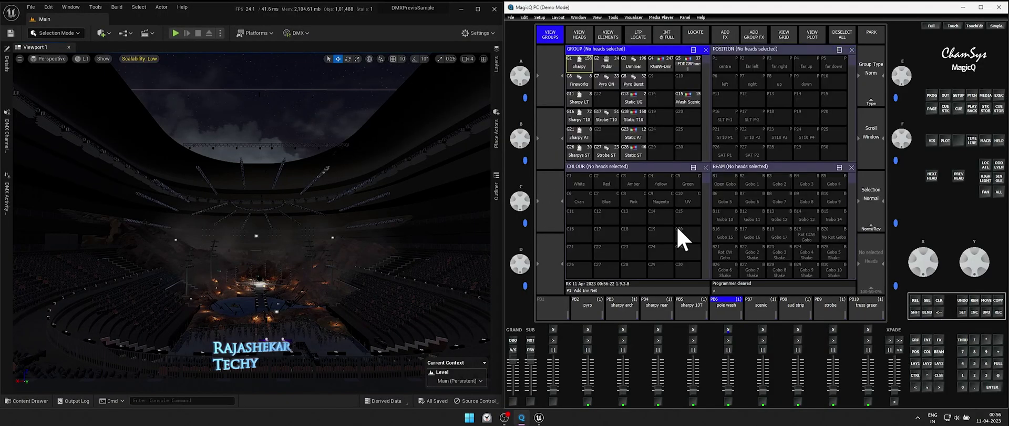
click(997, 312)
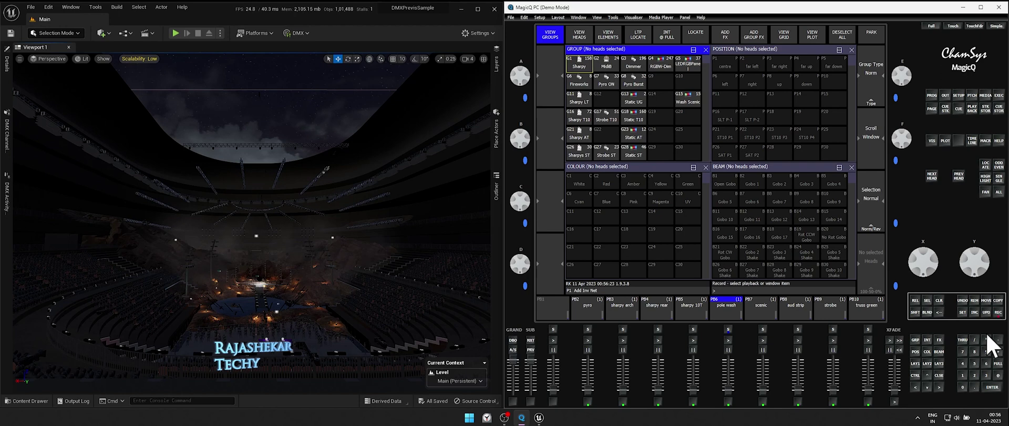
click(554, 309)
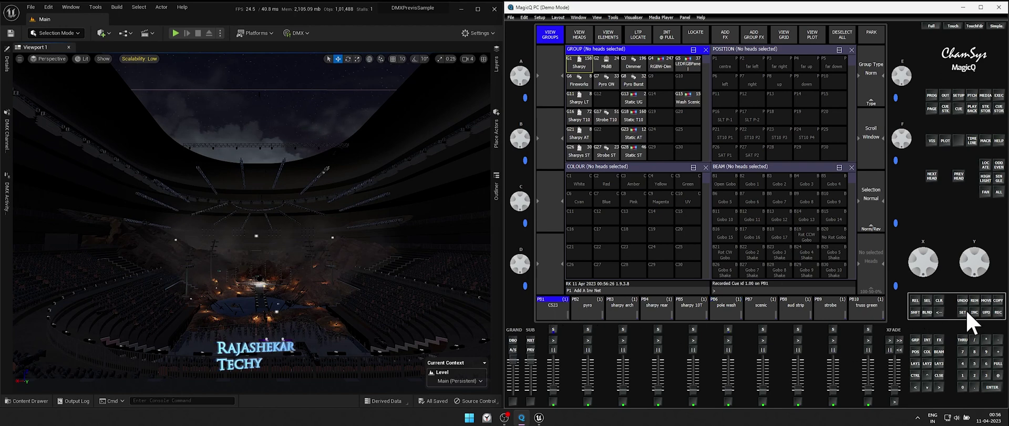
- Name playback 1 "Music"
click(962, 312)
click(556, 309)
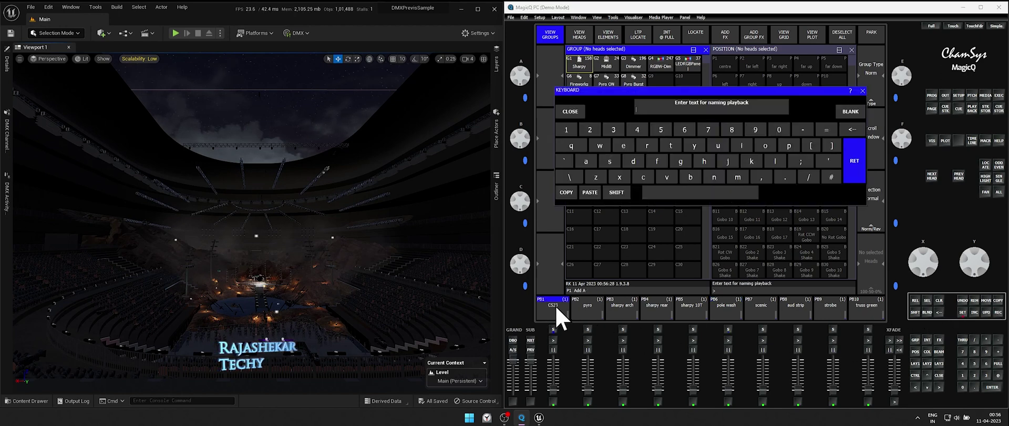
text(Music)
key(Return)
- Set the halt type of the Music stack's cue 1.00 to Timecode and switch the stack to individual cue timing
click(552, 329)
click(553, 329)
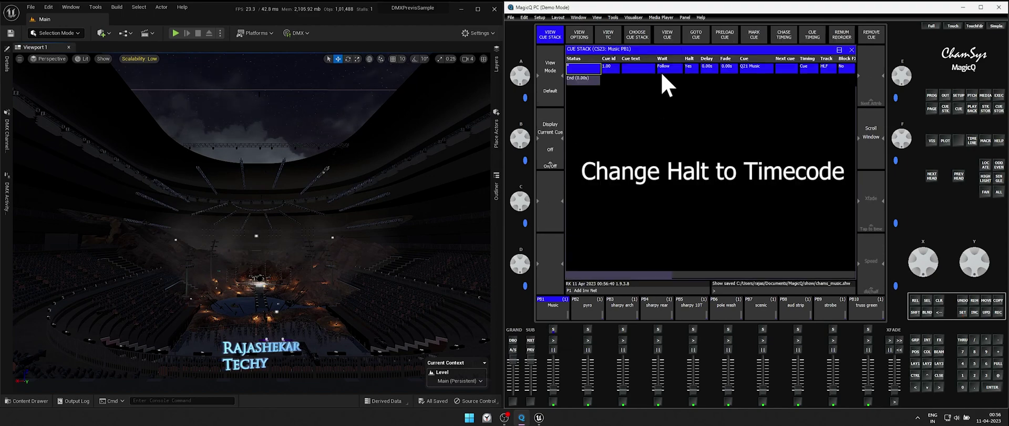
click(689, 67)
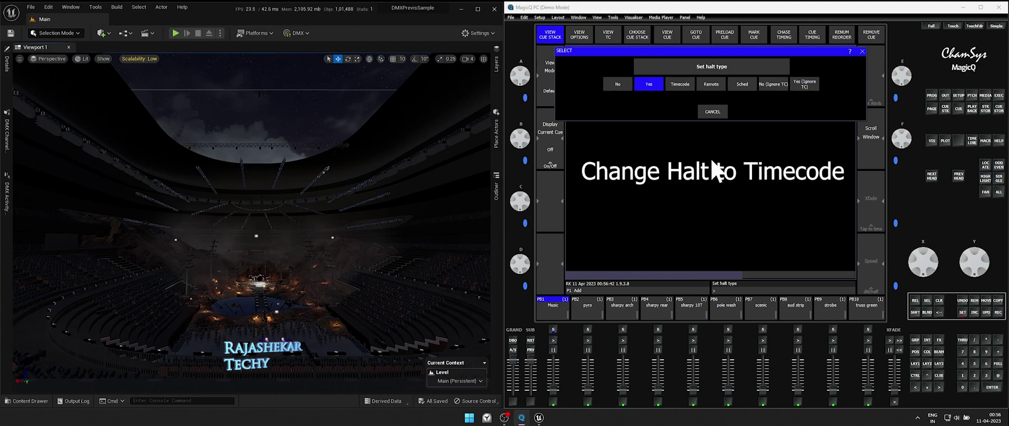
click(685, 86)
click(815, 36)
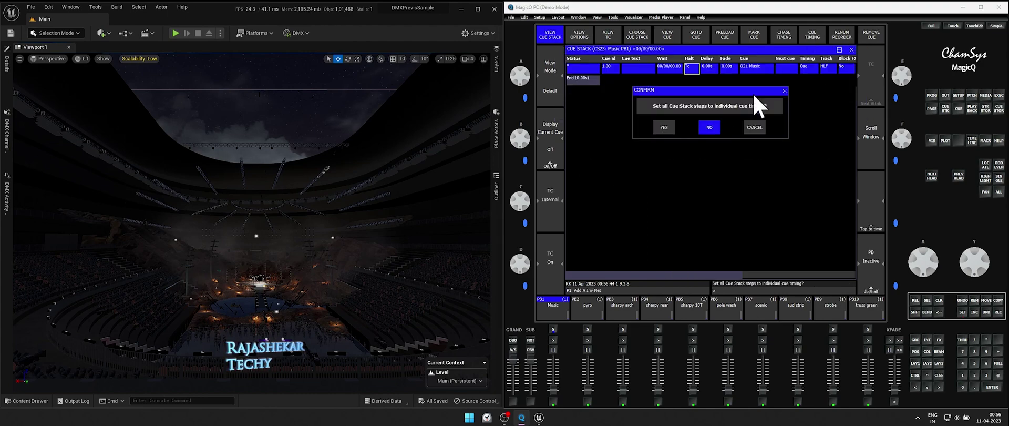
click(664, 126)
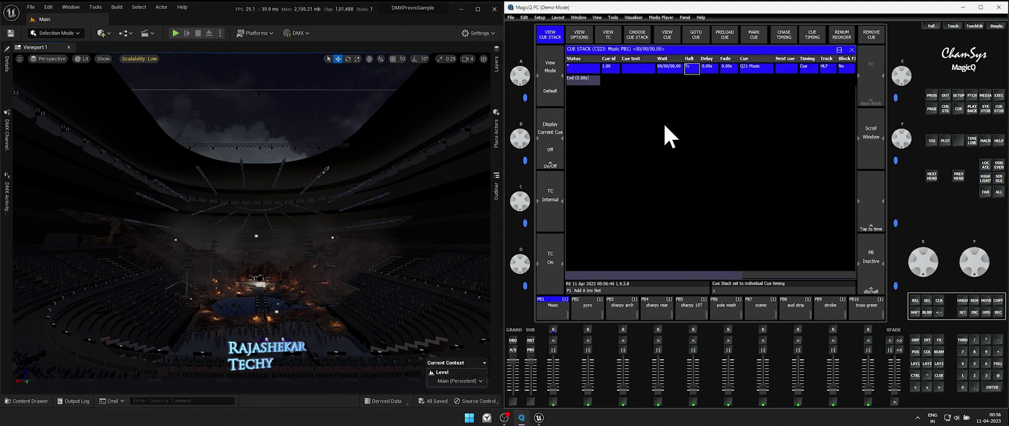
- Assign Sting.wav as the audio file in the Music cue stack's Audio/DJ options
click(553, 330)
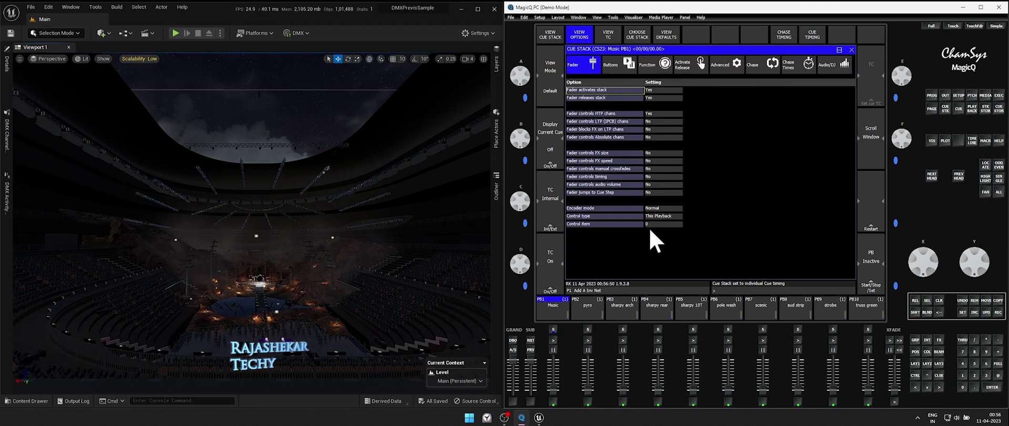
click(841, 69)
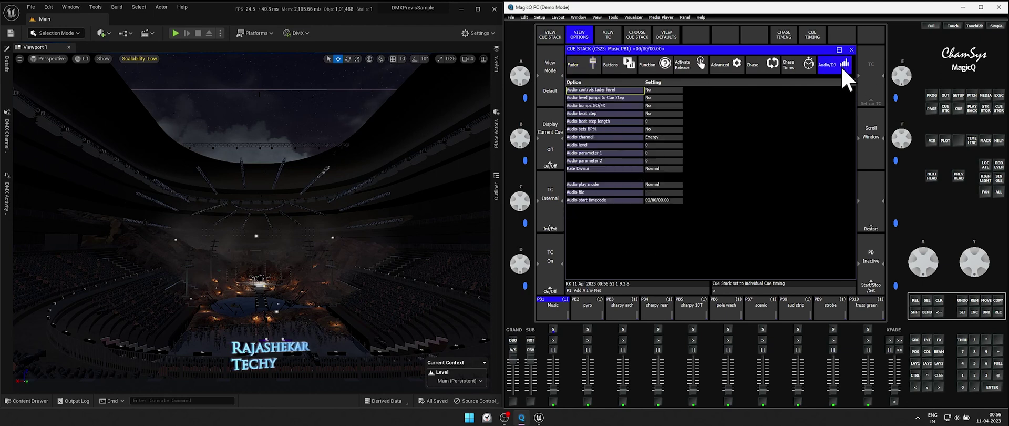
click(651, 193)
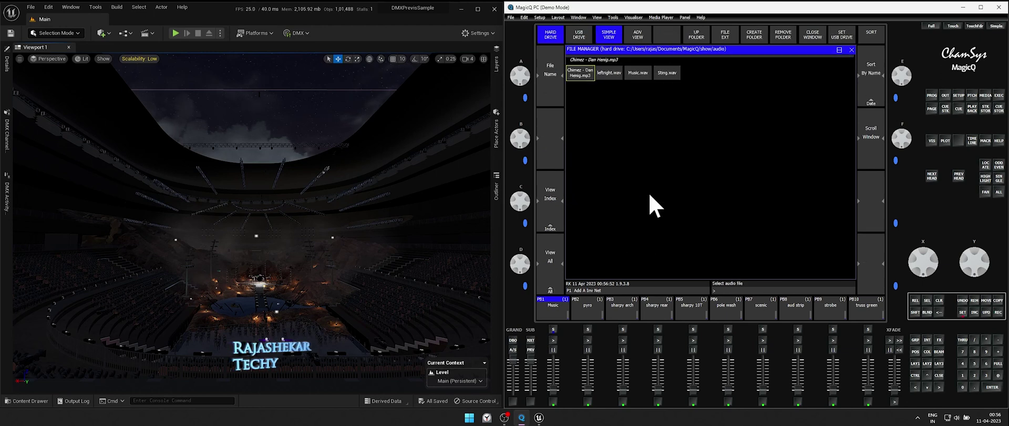
click(667, 73)
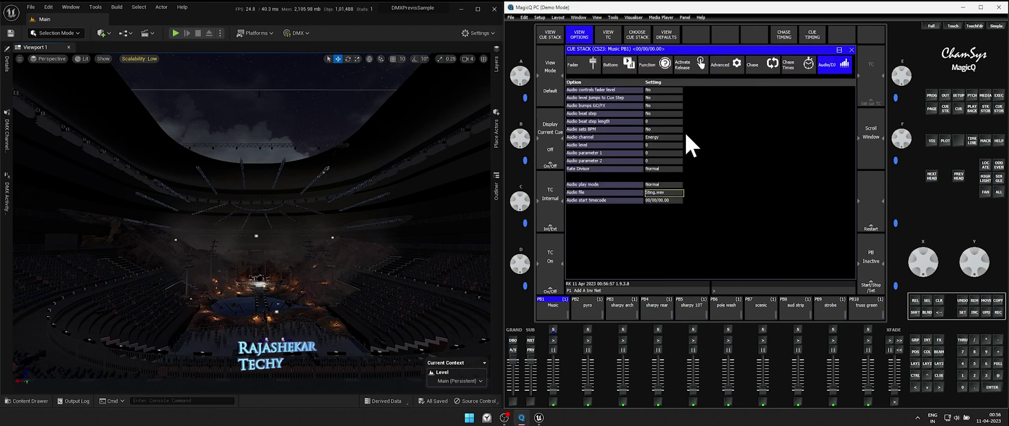
- Check the available choices for audio output and audio output device in the Ports setup
click(959, 95)
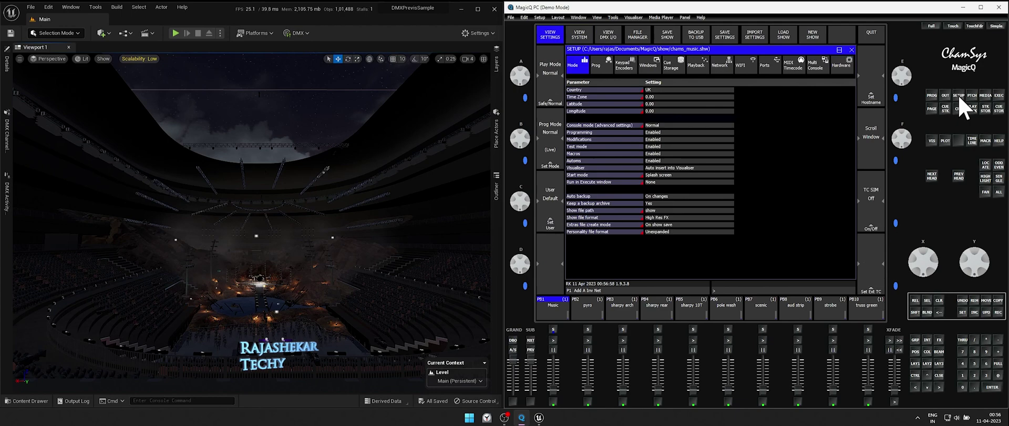
click(775, 67)
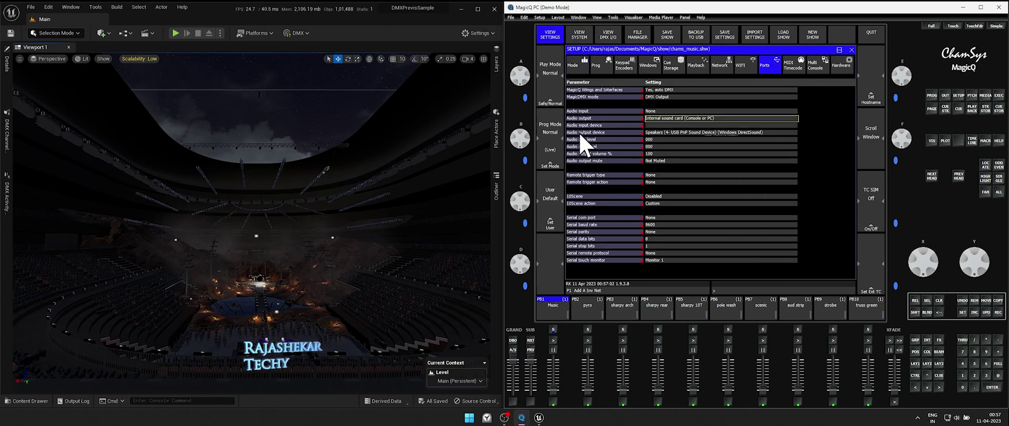
click(669, 133)
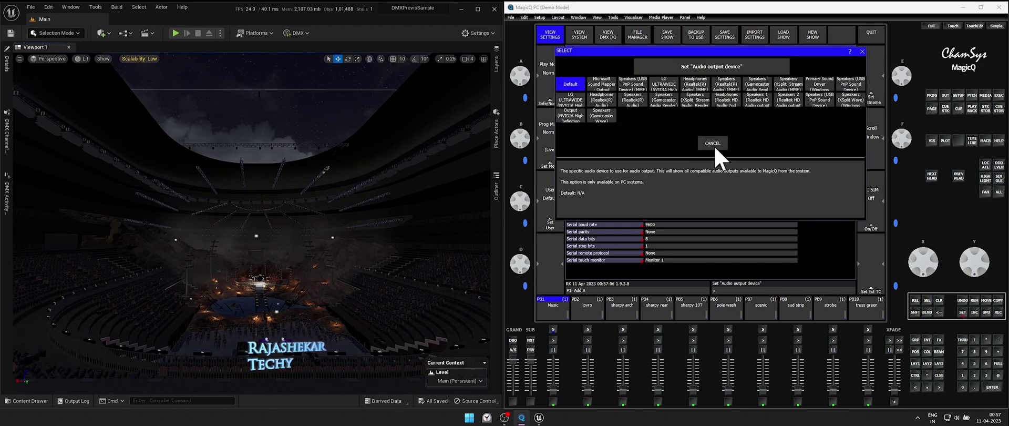
click(713, 144)
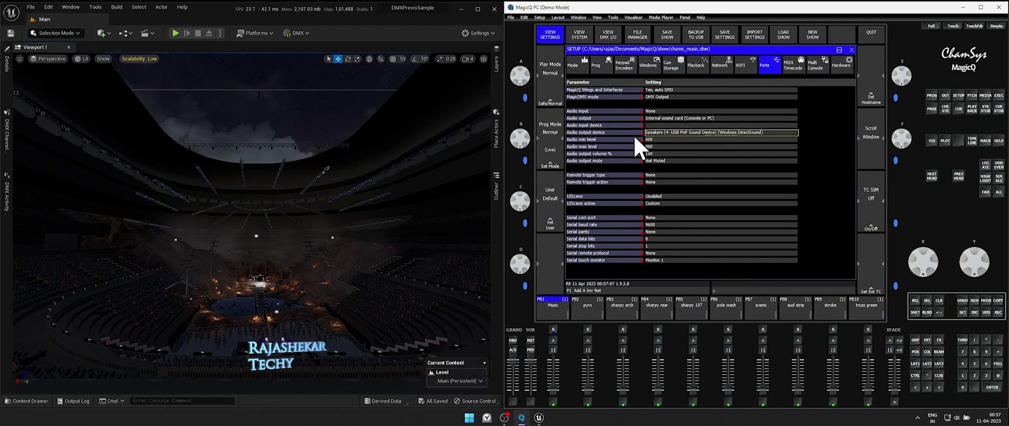
click(673, 119)
click(712, 111)
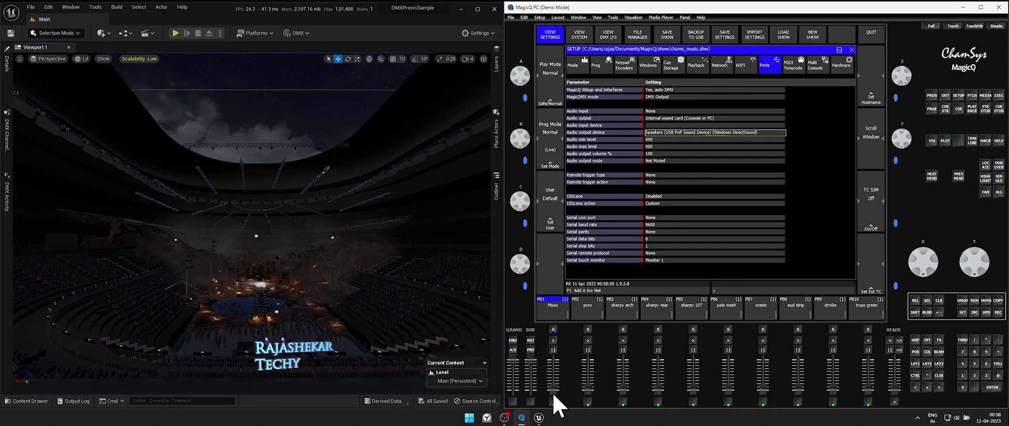
- Open the Music cue stack in the timeline editor to show its audio waveform
click(553, 340)
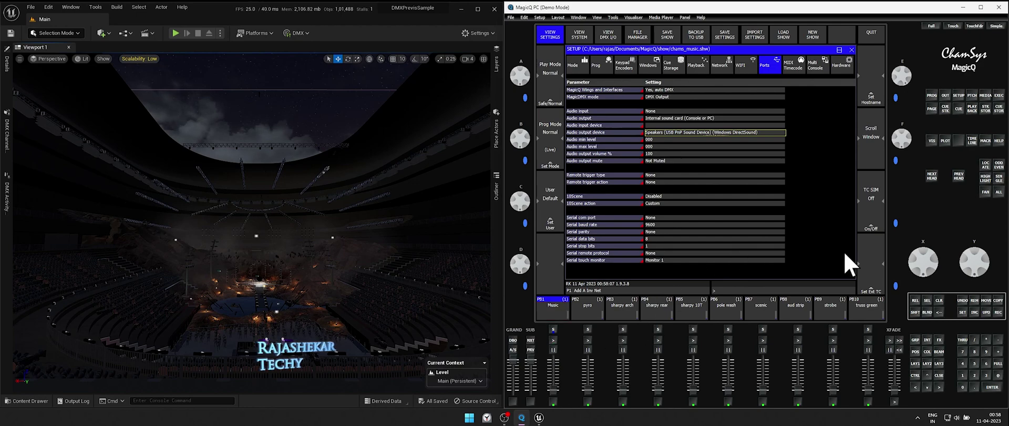
click(927, 364)
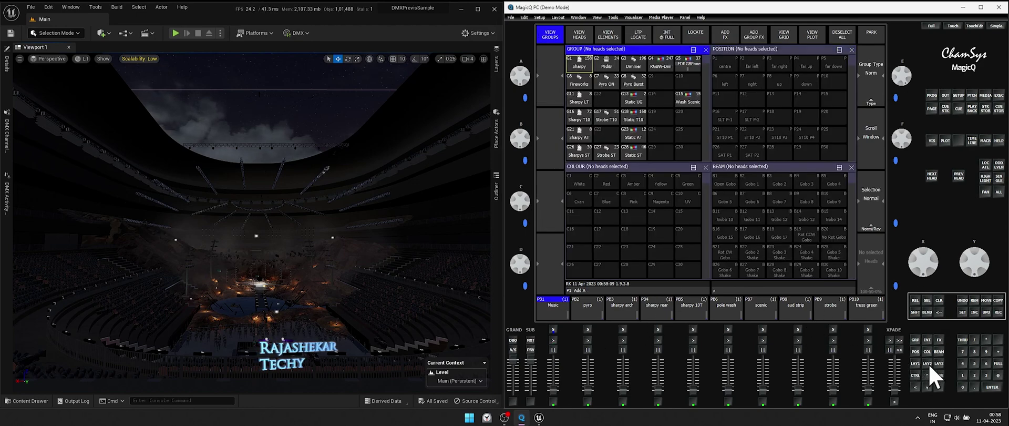
click(973, 140)
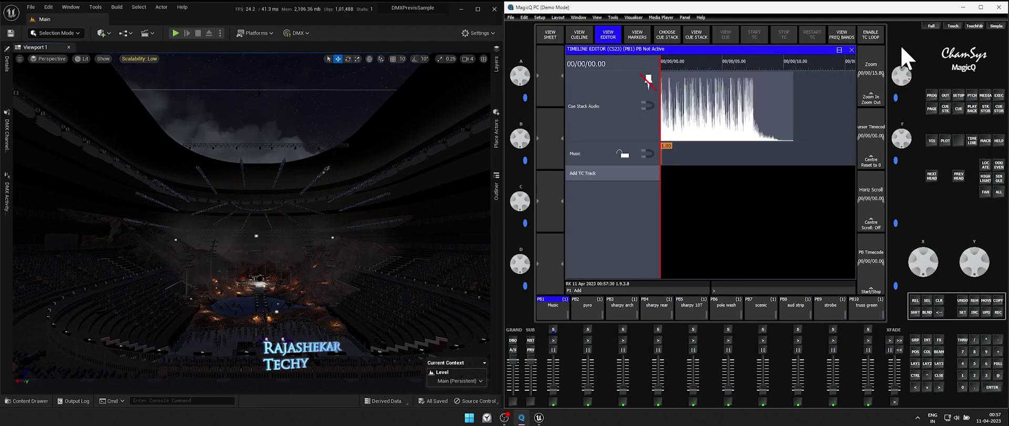
scroll(905, 71, up, 4)
scroll(708, 119, up, 5)
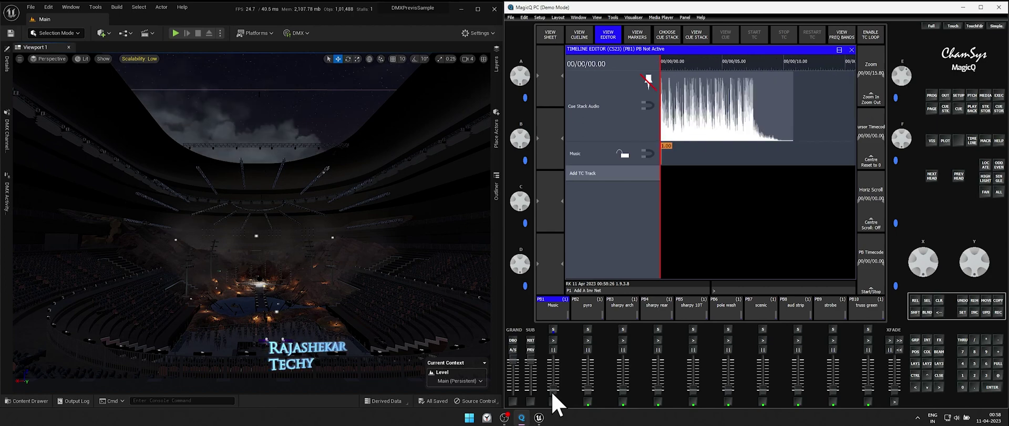
- Play the Music playback with its audio along the timeline, then release the playback
click(552, 395)
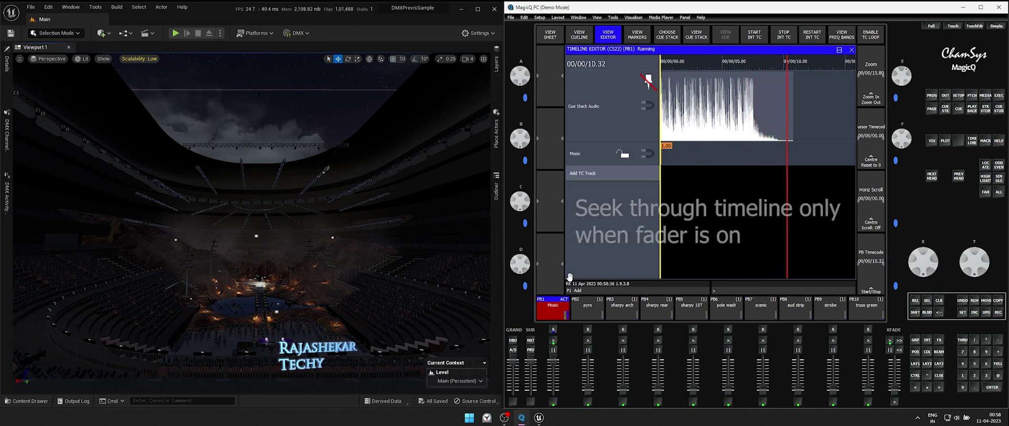
drag(557, 364, 553, 392)
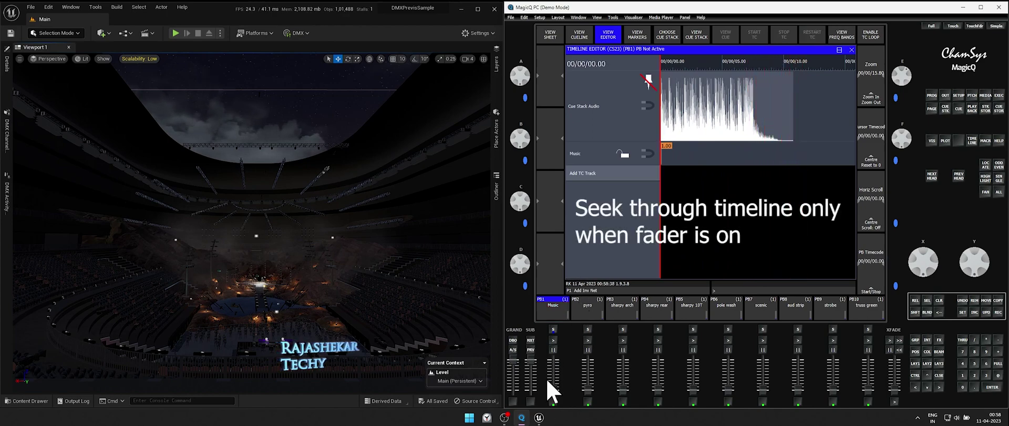
drag(722, 99, 690, 63)
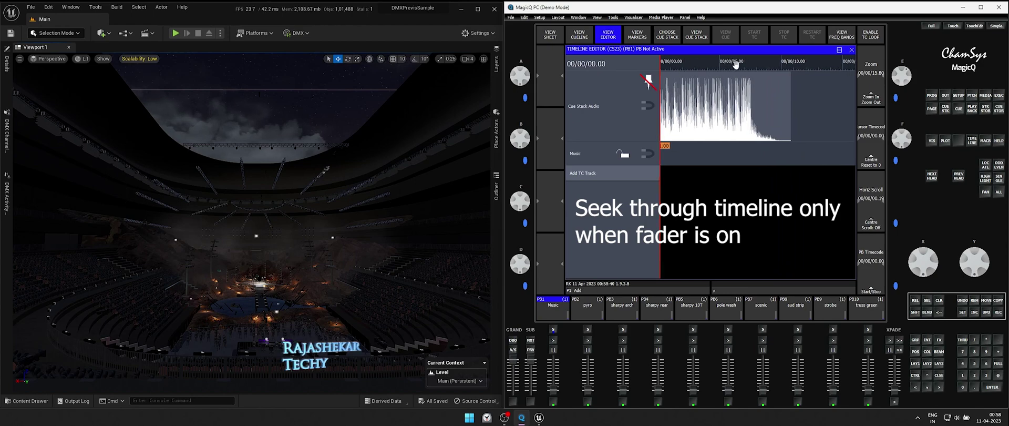
- Activate the Music playback, stop its internal timecode and seek the timeline cursor to about 5.8 s
click(554, 400)
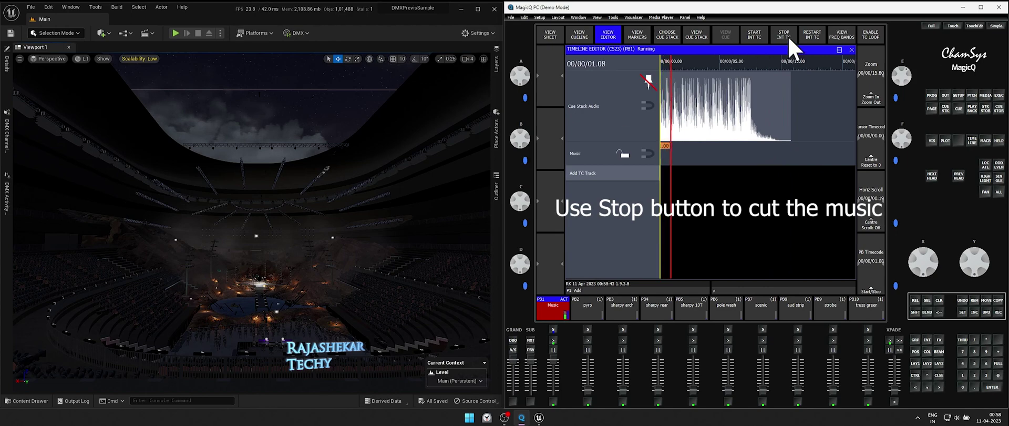
click(749, 61)
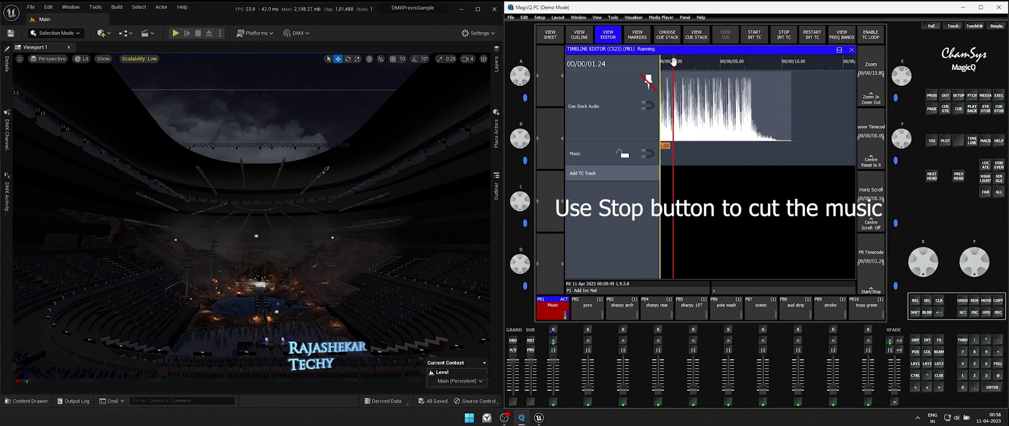
drag(673, 61, 730, 61)
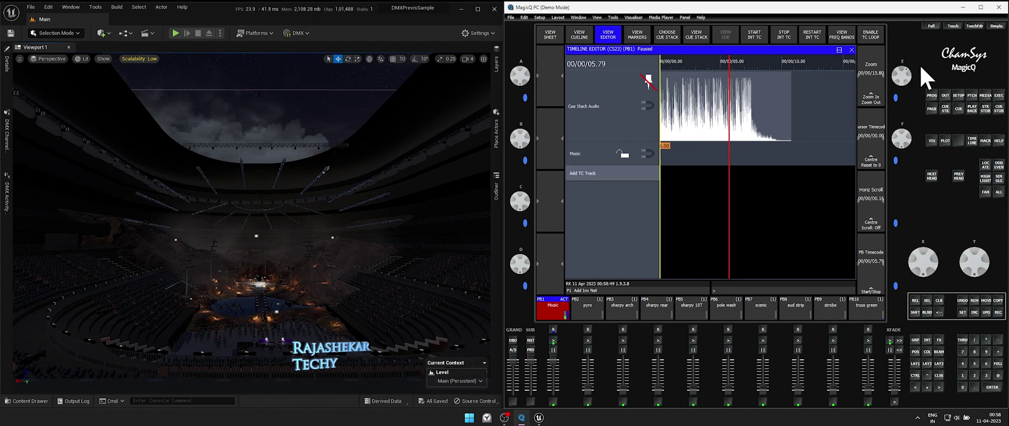
drag(902, 69, 909, 98)
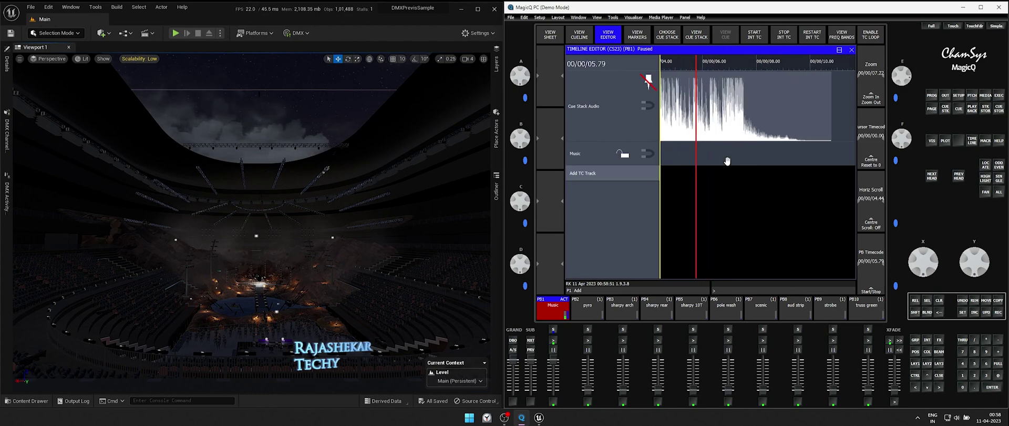
drag(719, 158, 910, 161)
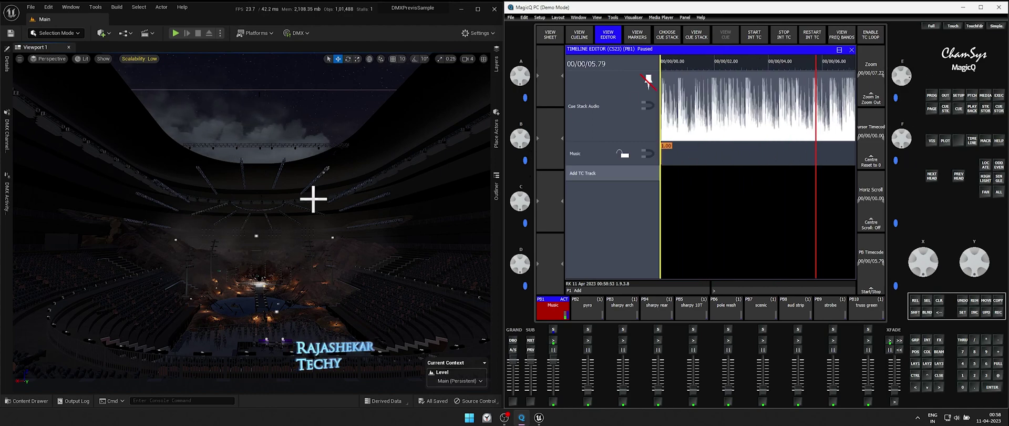
- Briefly trigger the sharpy arch and sharpy rear playbacks to preview their beams in the stage viewport
click(623, 400)
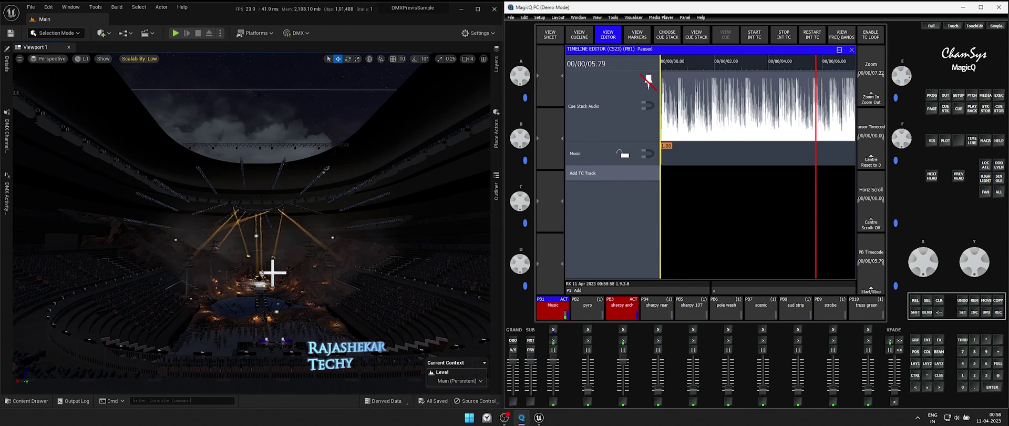
click(624, 401)
click(658, 401)
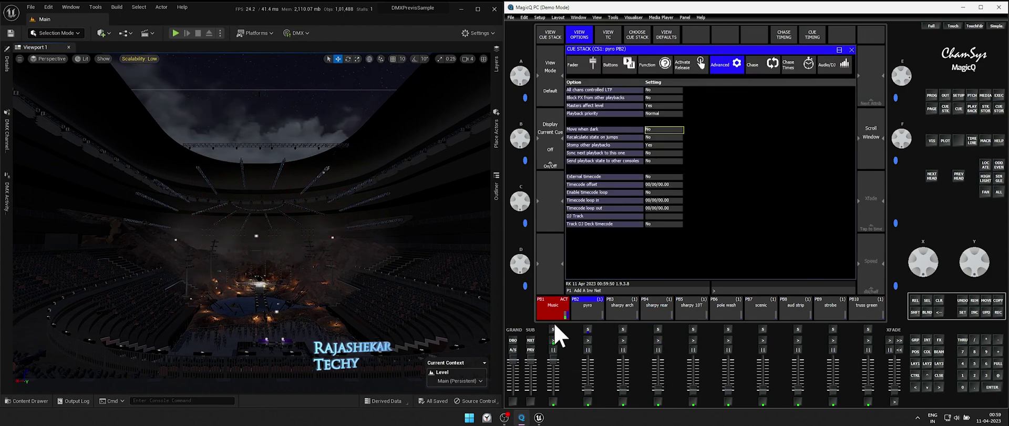
- Select the Music playback and reopen its cue stack in the timeline editor
click(554, 317)
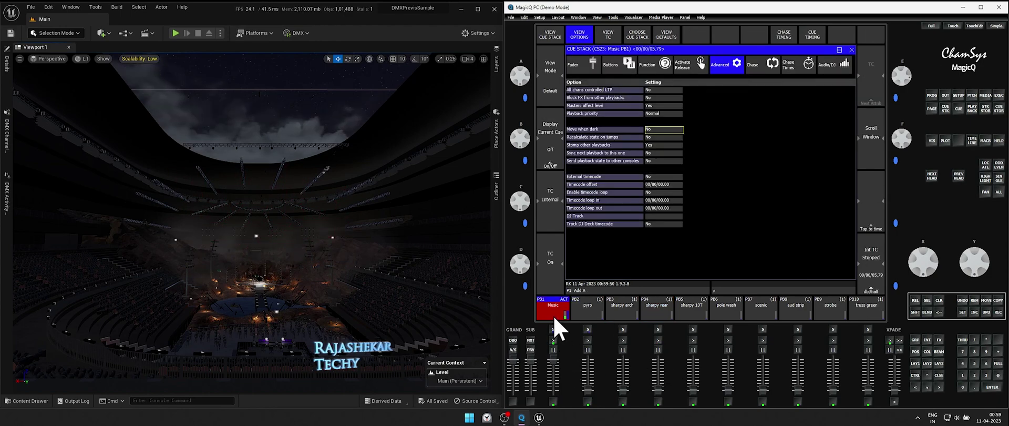
click(611, 38)
click(638, 36)
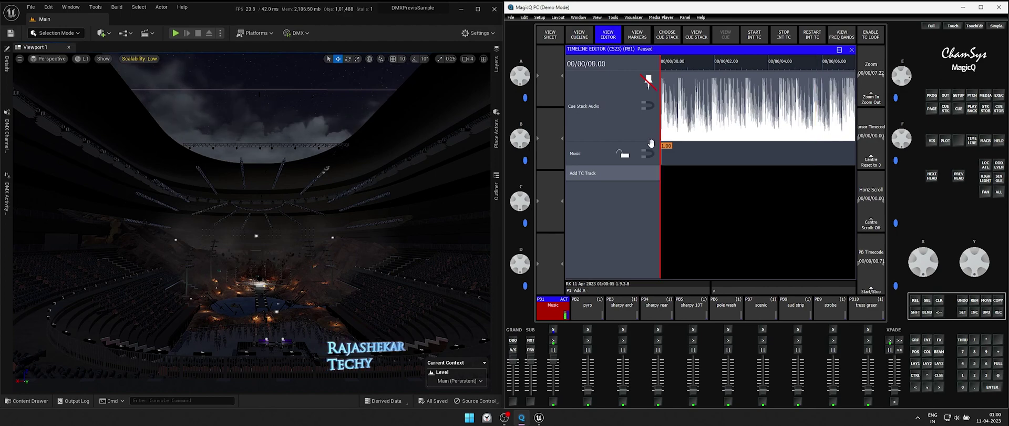
- Record the sharpy rear fader being raised to 100% and lowered to 0% as level events on a new timecode track
click(580, 174)
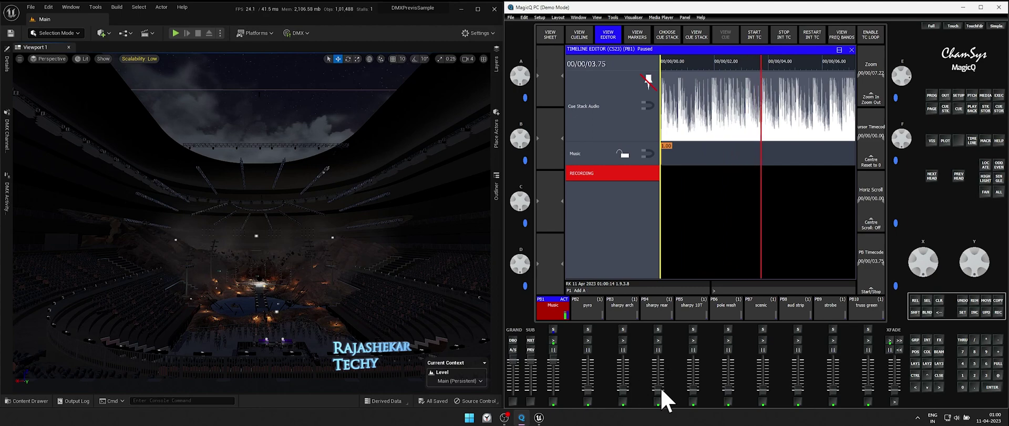
drag(658, 390, 672, 351)
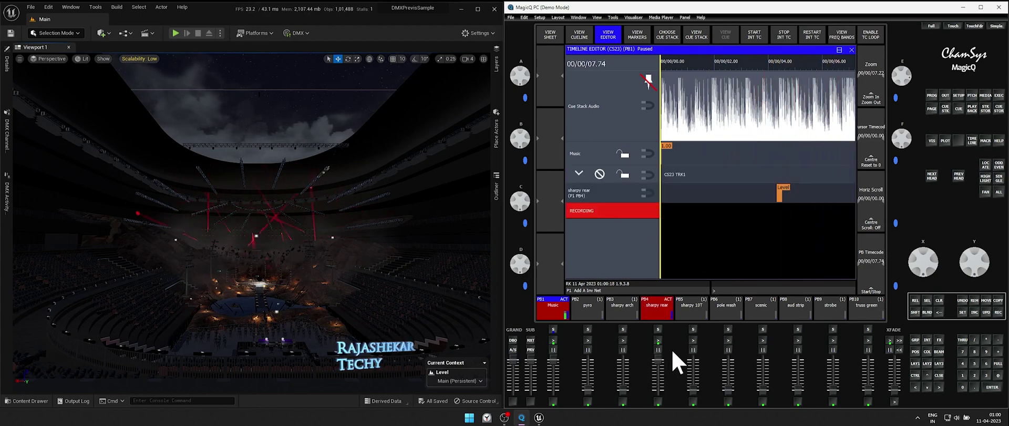
drag(673, 352, 668, 419)
click(579, 210)
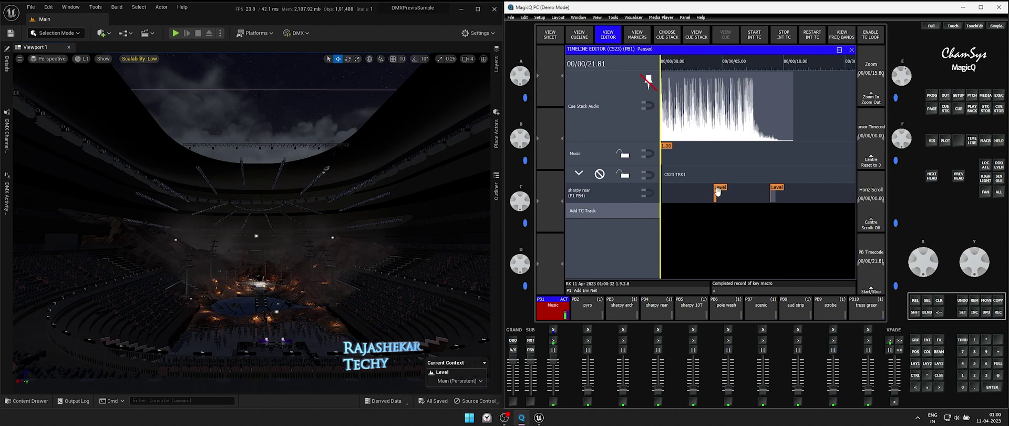
- Move the sharpy rear 100% level event to the timeline start and its 0% level event to about 2.3 s
click(718, 190)
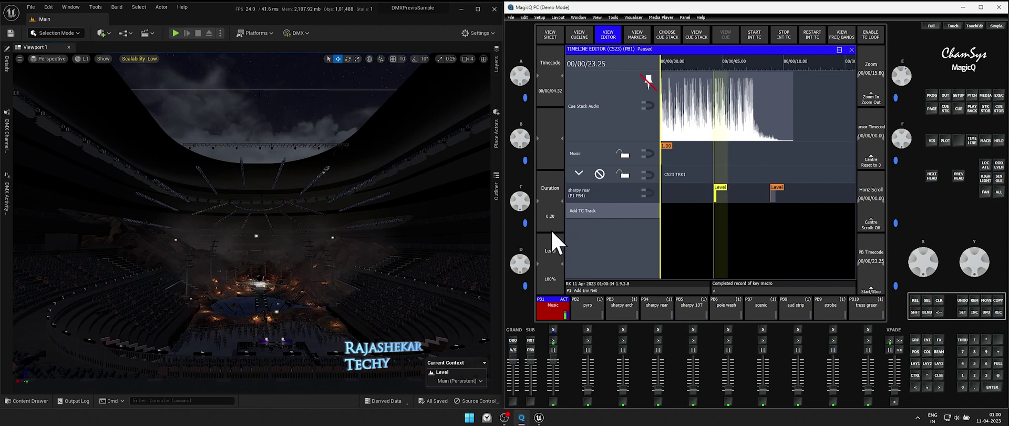
click(785, 193)
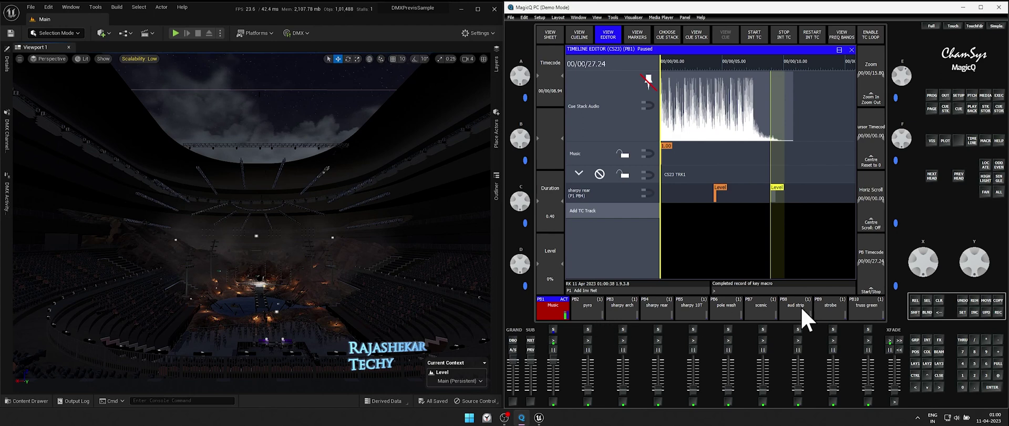
drag(723, 187, 662, 189)
drag(781, 189, 712, 190)
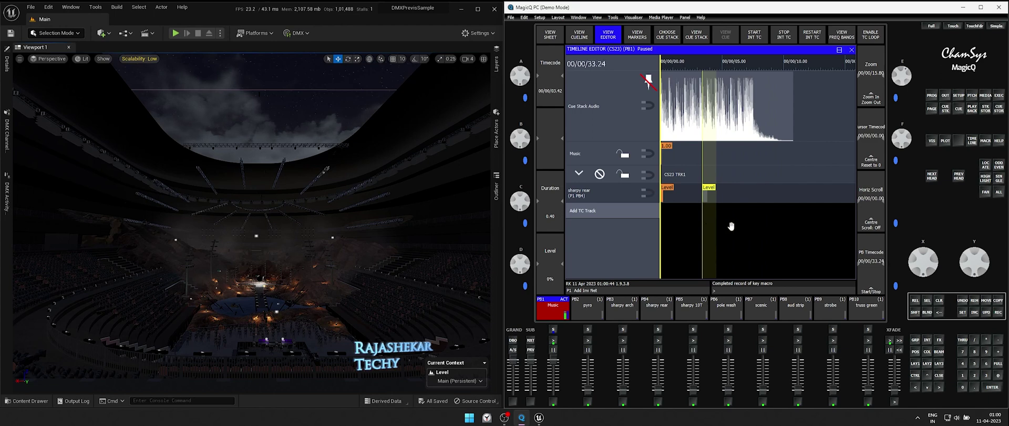
drag(777, 232, 708, 191)
shift+drag(736, 243, 660, 197)
drag(722, 194, 694, 192)
- Copy both sharpy rear level events to about 7.8 s on the same track
click(732, 228)
shift+drag(732, 232, 664, 196)
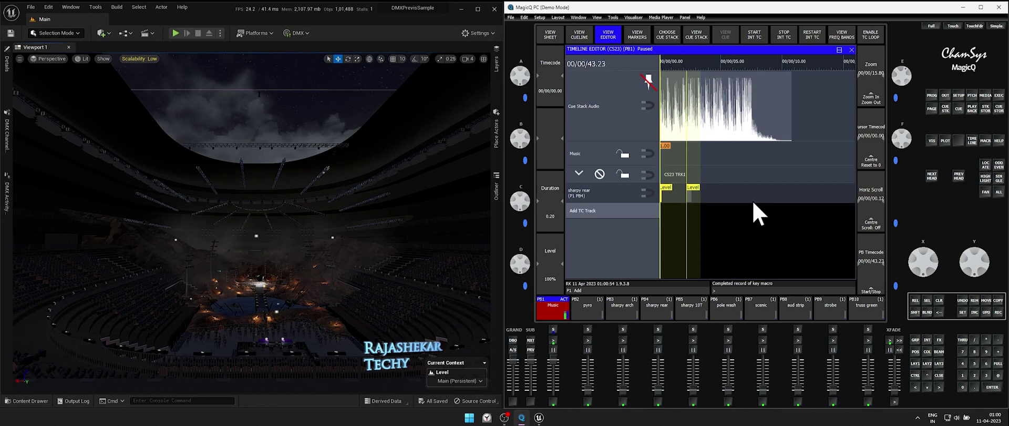
click(996, 302)
click(754, 193)
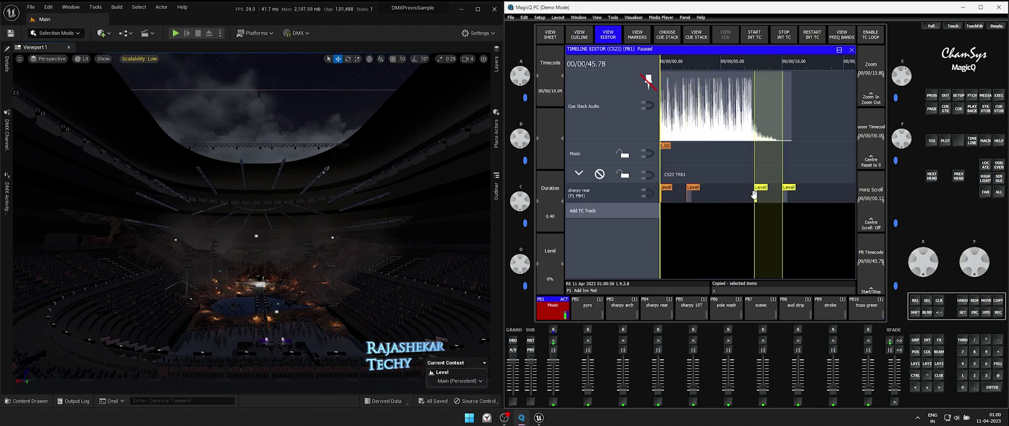
- Remove the two copied sharpy rear level events from the end of the track
click(975, 302)
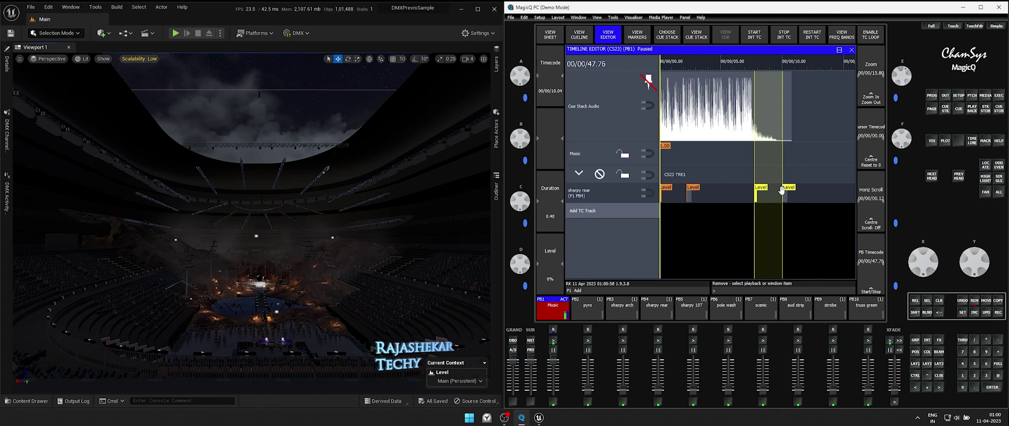
click(789, 190)
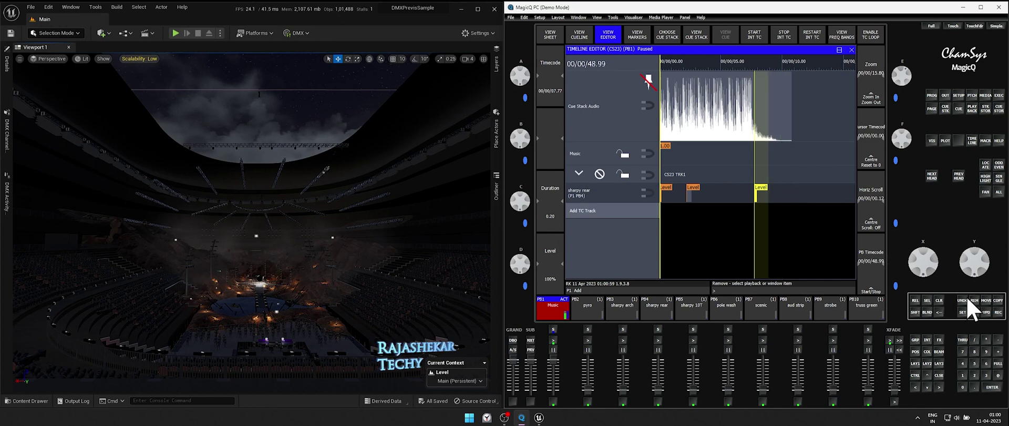
click(759, 187)
- Move the sharpy rear 0% level event to 1.88 s, play the timeline from the start, and release the Music playback
drag(705, 64, 566, 89)
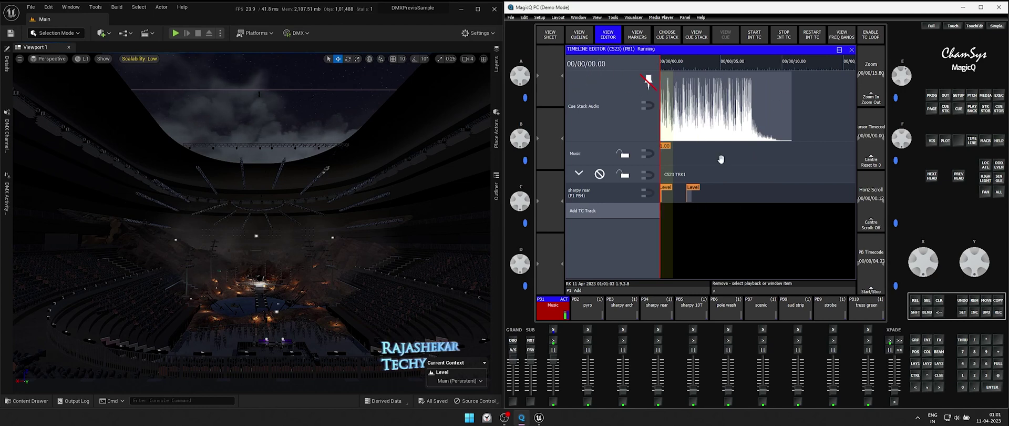
drag(694, 190, 692, 187)
key(space)
key(space)
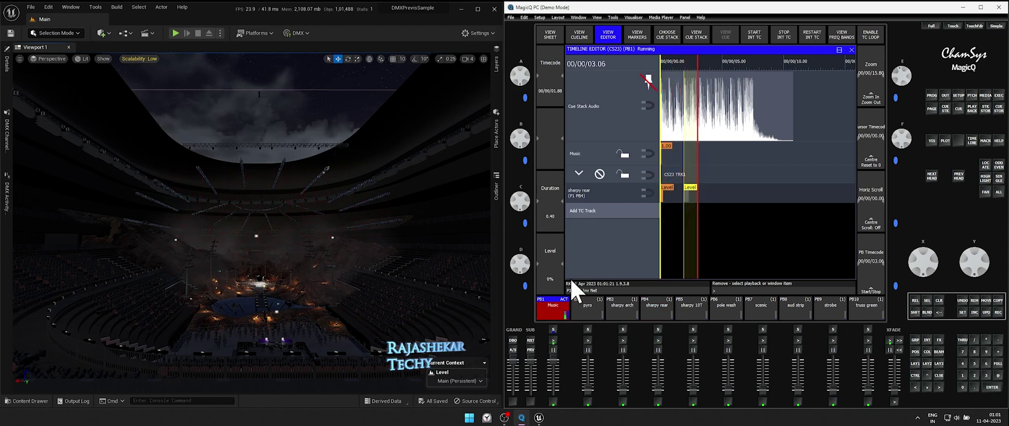
drag(553, 360, 557, 408)
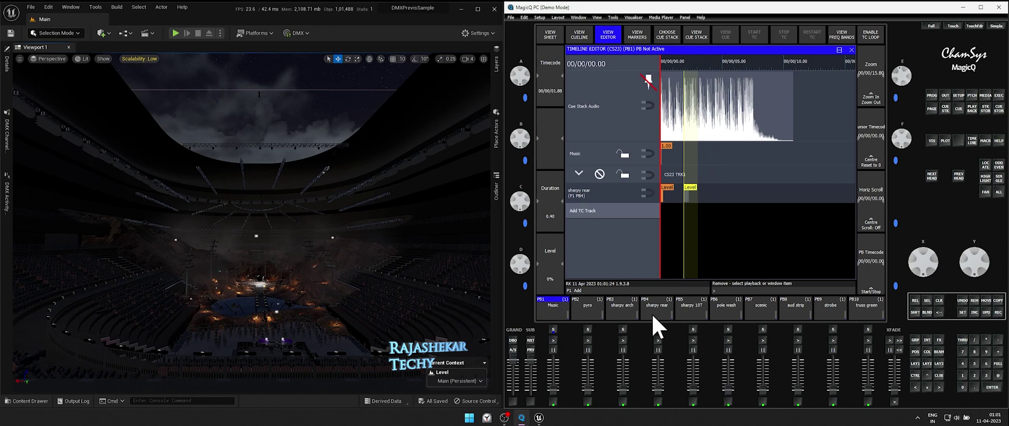
- Record the sharpy arch playback being switched on and off as level events on a second timecode track
click(595, 210)
click(623, 341)
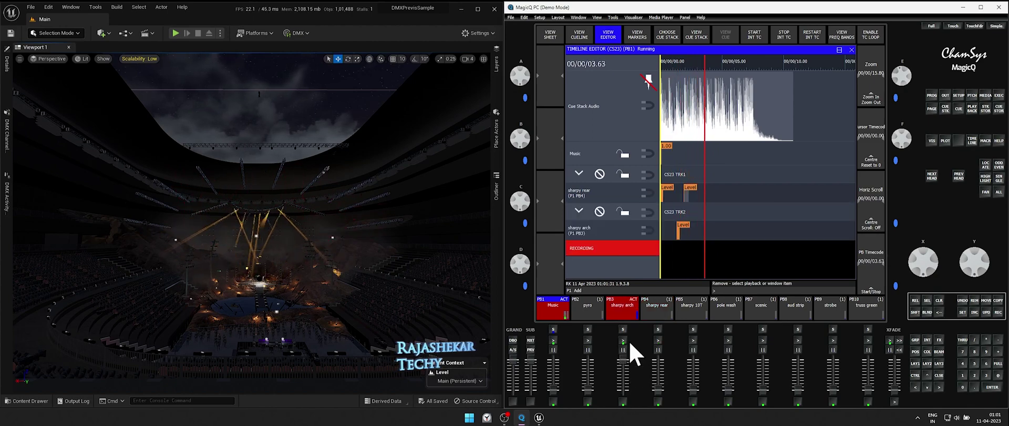
click(624, 349)
click(586, 248)
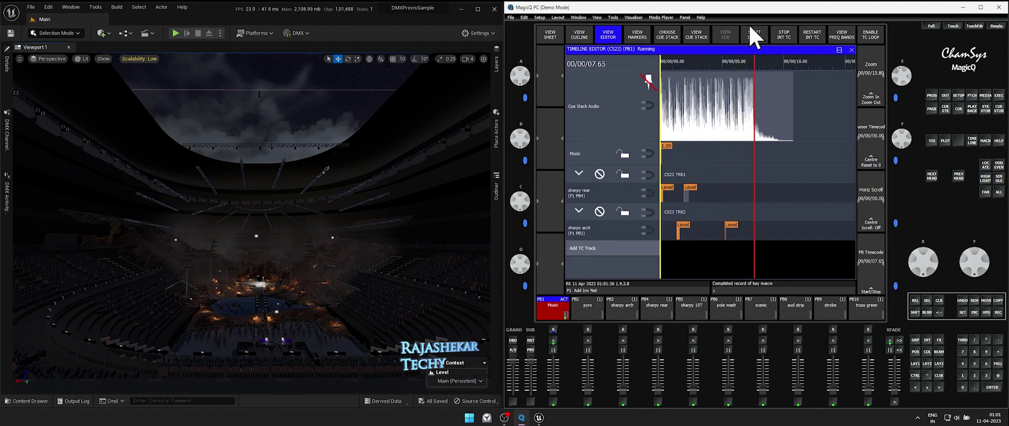
- Stop the internal timecode, seek to about 1.6 s and select track CS23 TRK1
click(786, 38)
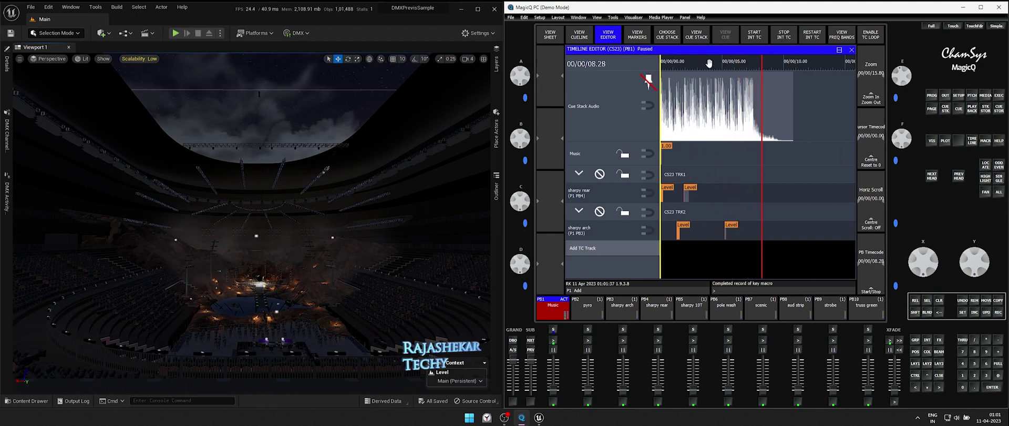
drag(684, 70, 679, 65)
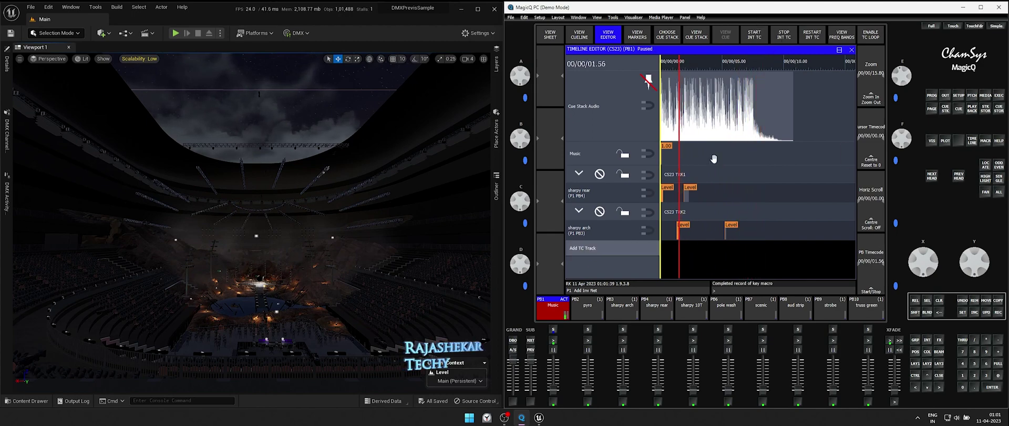
drag(901, 64, 903, 92)
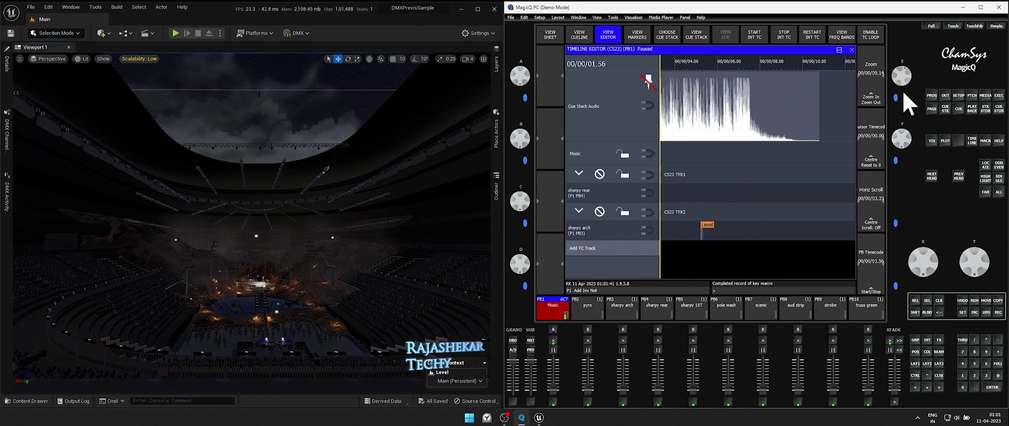
click(711, 172)
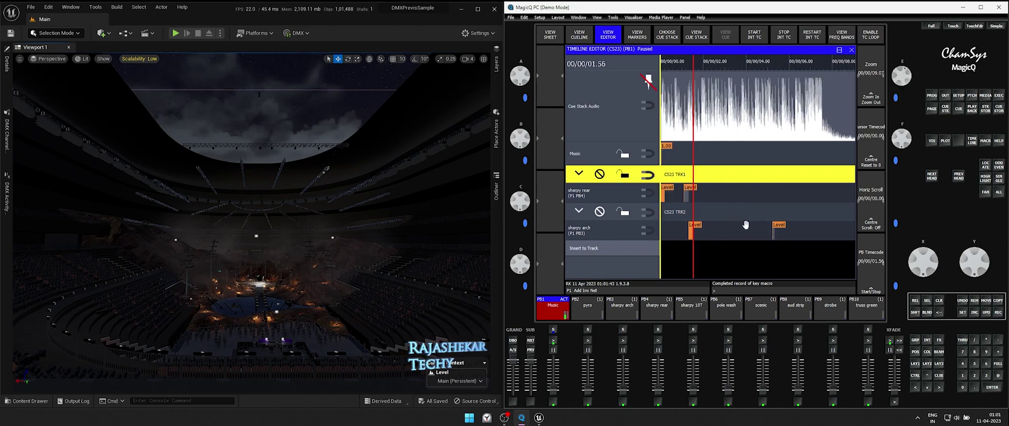
- Move the sharpy rear off and sharpy arch on events to about 2.5 s, and the sharpy arch off event to 5.54 s
drag(698, 227, 688, 236)
drag(671, 63, 729, 58)
drag(782, 232, 738, 236)
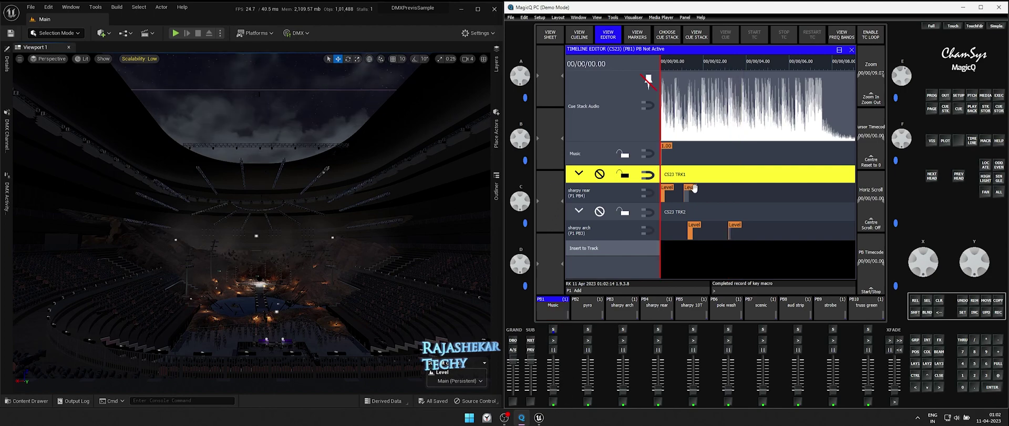
drag(715, 232, 757, 231)
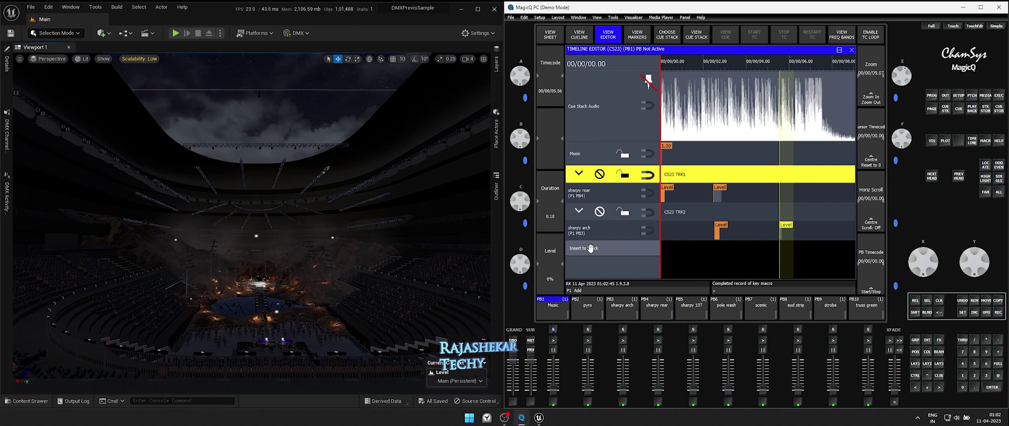
- Record the sharpy 10T playback being switched on and off as level events on track CS23 TRK1
click(589, 249)
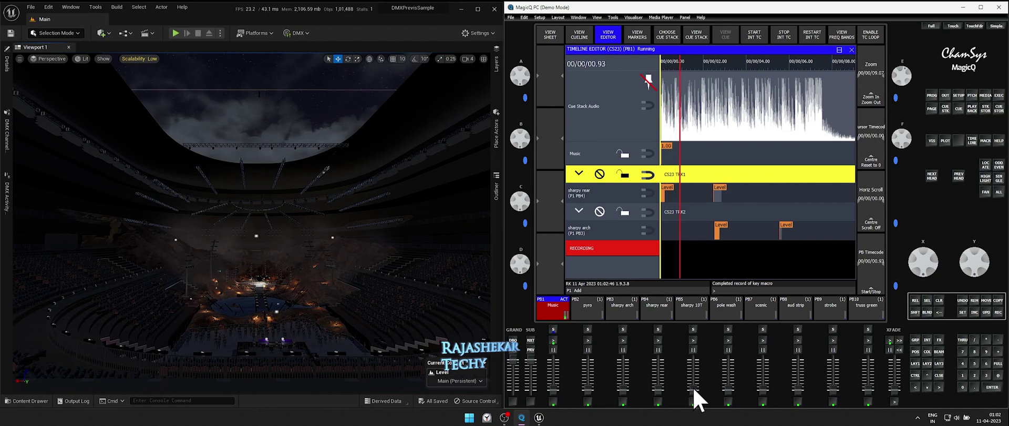
click(693, 402)
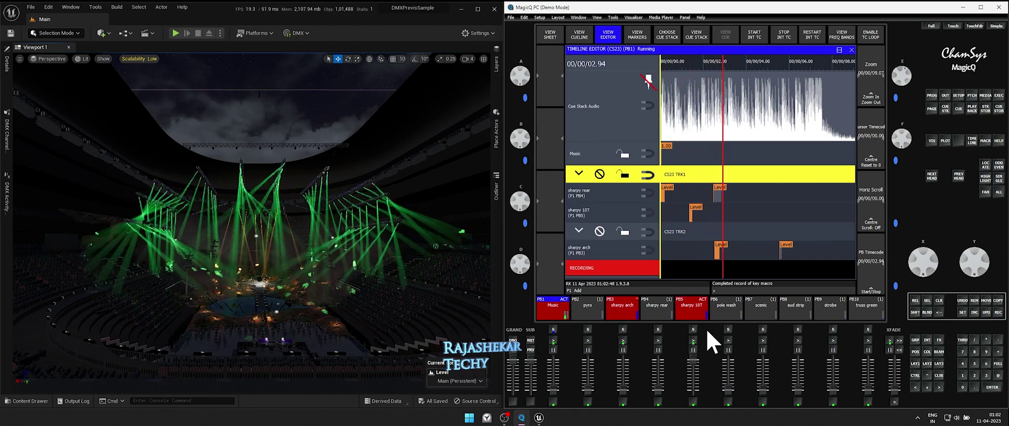
click(694, 402)
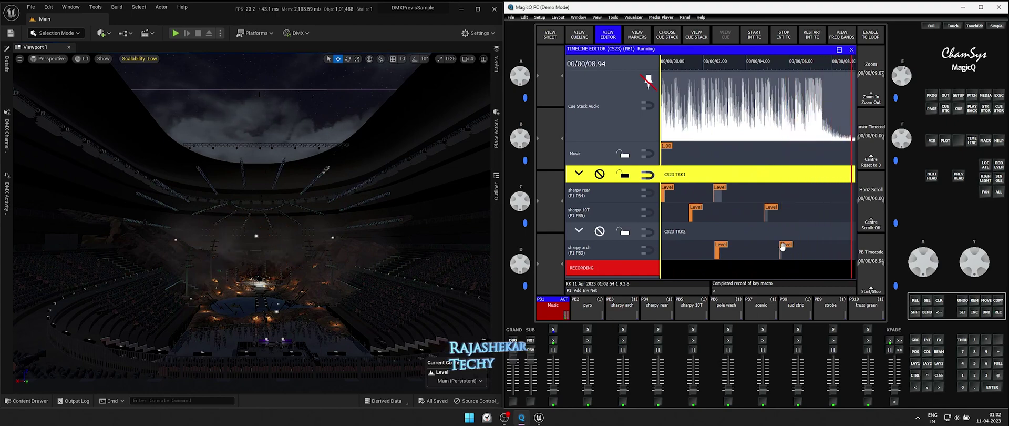
- Move the sharpy arch on event to about 5.6 s, and the sharpy arch and sharpy 10T off events to about 7.5 s
mouse_move(909, 77)
mouse_down()
mouse_move(903, 88)
mouse_move(901, 71)
mouse_up()
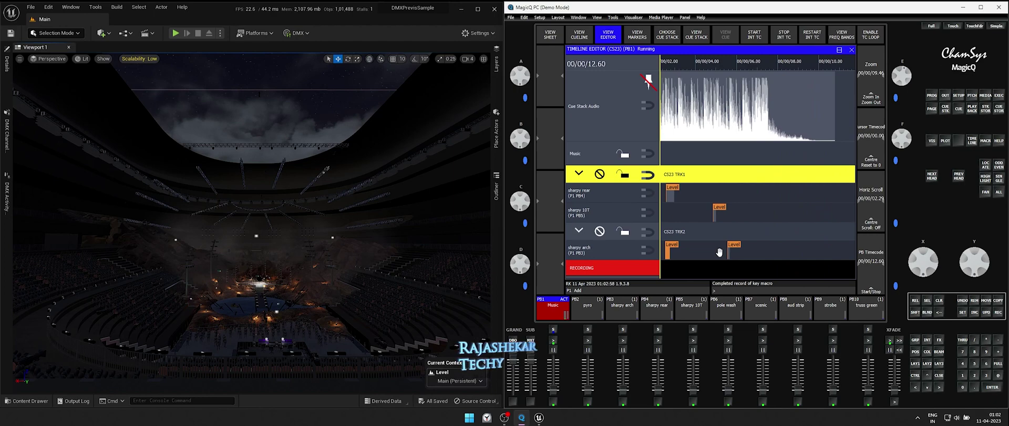
drag(731, 251, 778, 247)
drag(669, 254, 734, 277)
drag(775, 244, 767, 251)
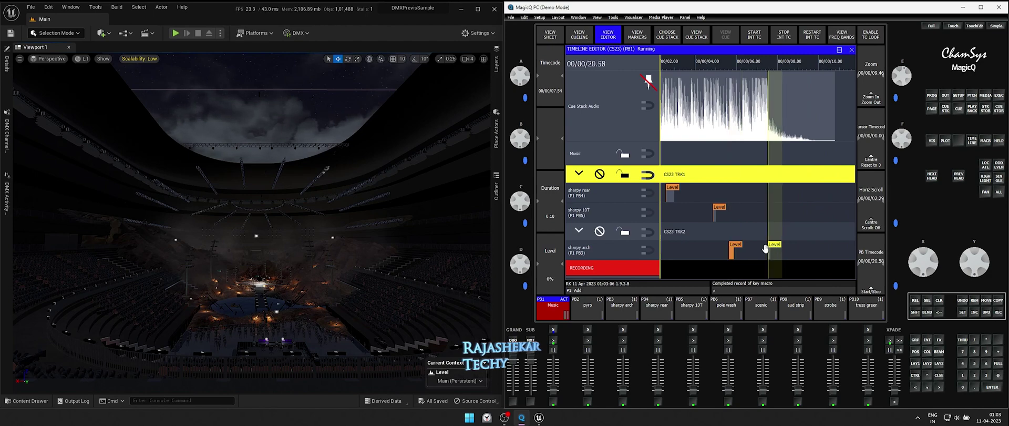
drag(767, 220, 823, 220)
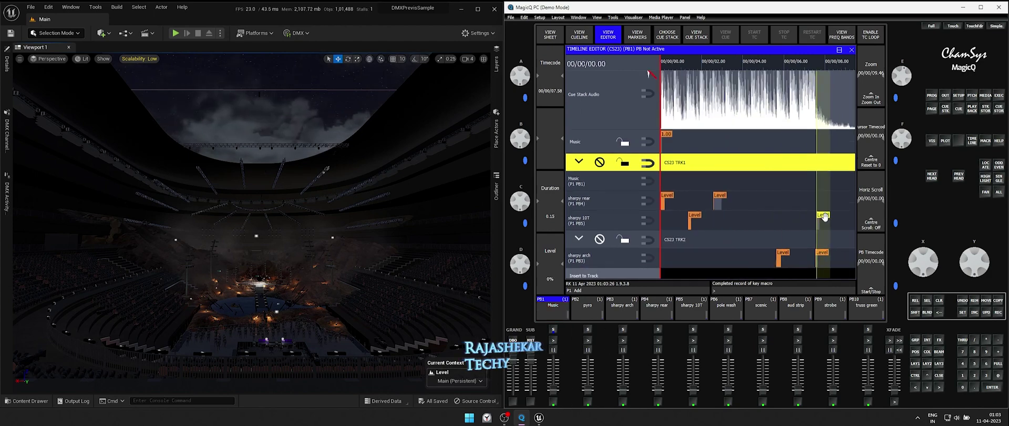
- Move the sharpy 10T on event to 5.65 s and the sharpy arch events to about 3.1 s and 5.6 s, and test the playback
drag(695, 220, 794, 220)
drag(782, 264, 733, 261)
drag(823, 257, 785, 256)
drag(795, 218, 784, 216)
drag(553, 390, 554, 357)
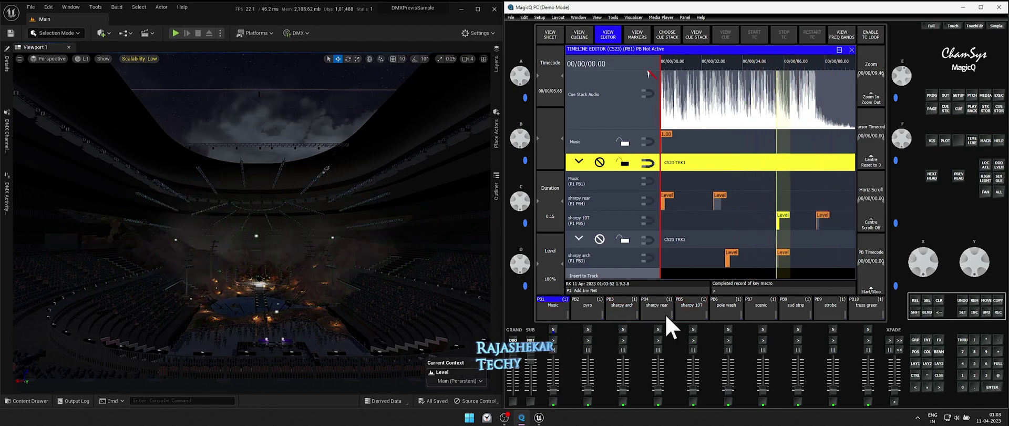
- Move sharpy arch on to about 2.5 s, align its off event with sharpy 10T on near 4.8 s, and move sharpy 10T off to 6.59 s
drag(732, 255, 721, 255)
drag(783, 255, 757, 255)
drag(784, 216, 744, 223)
drag(811, 223, 794, 226)
drag(743, 225, 753, 225)
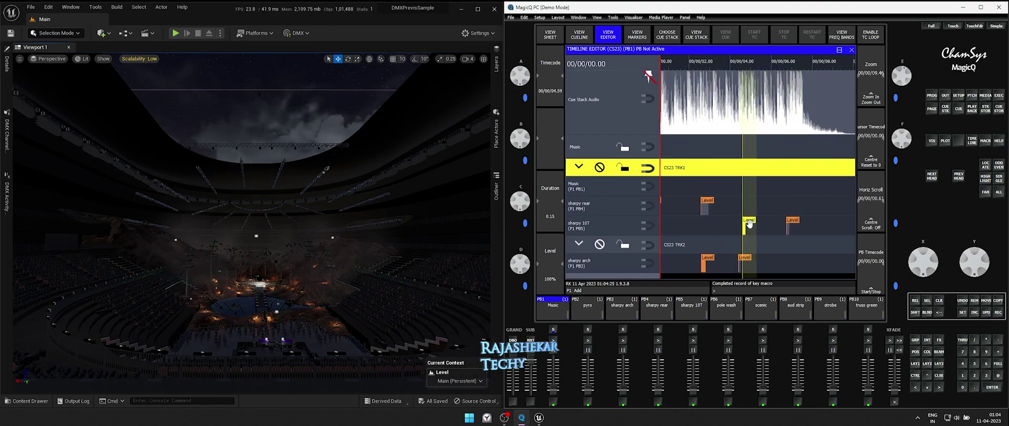
drag(743, 262, 753, 263)
drag(792, 226, 788, 226)
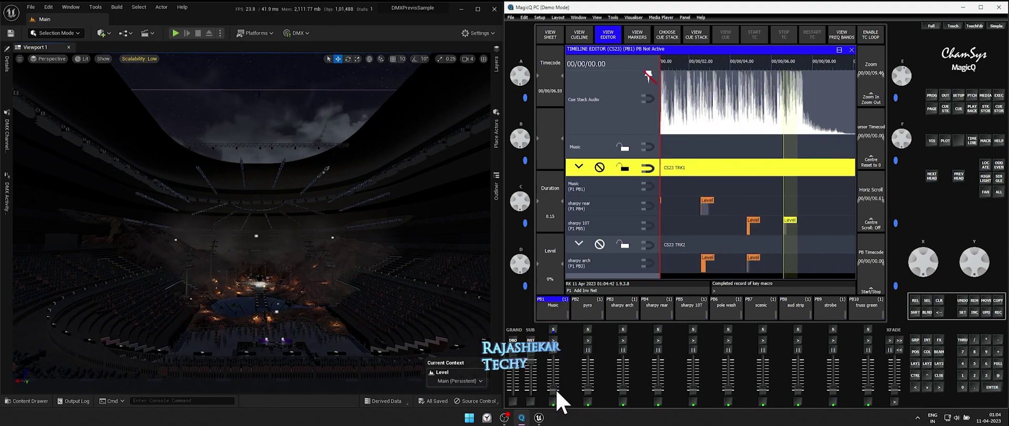
- Run the Music timeline from the start to check the level events, and seek to 7.58 s
click(563, 309)
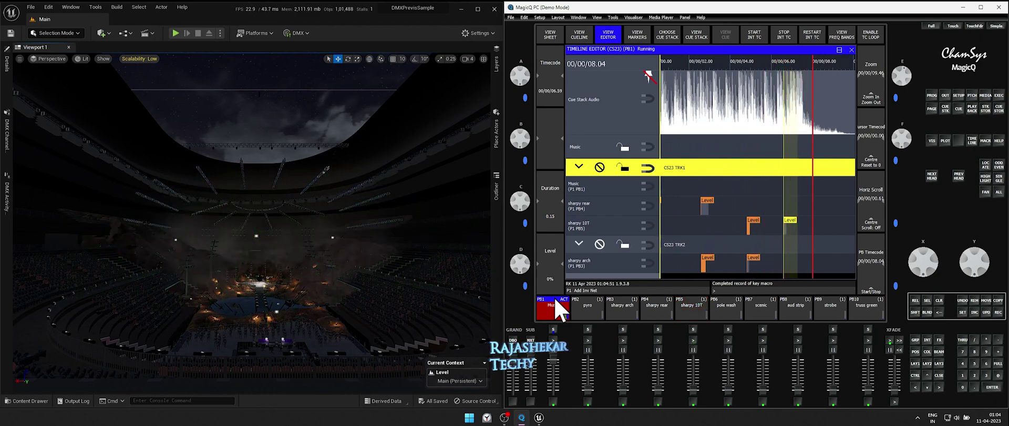
click(690, 61)
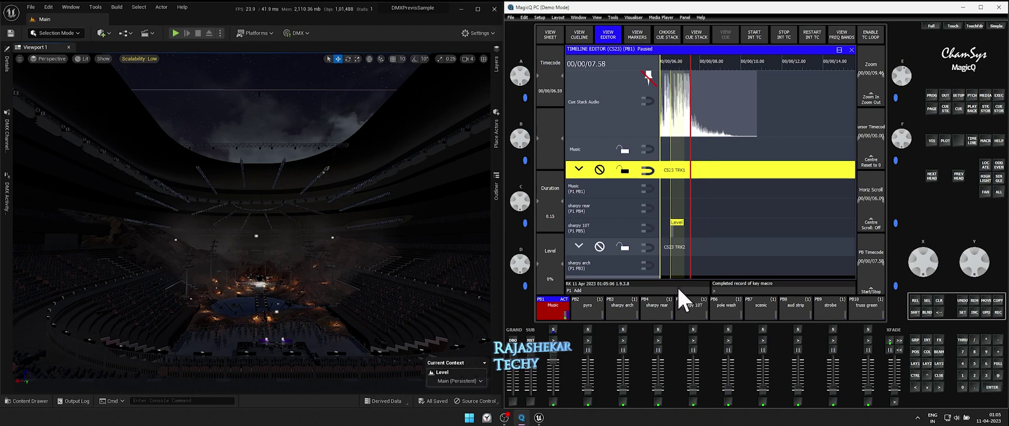
scroll(568, 246, down, 1)
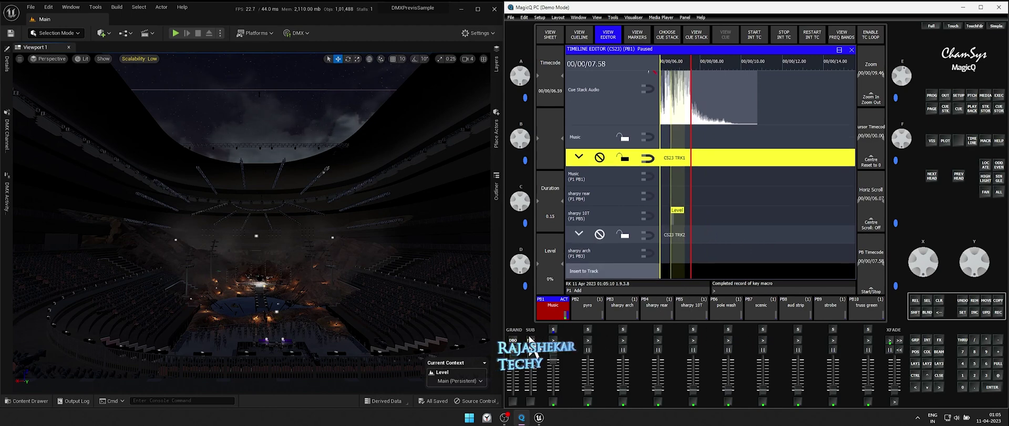
- Record the Pyro ON playback from playback page 2 as level events on track CS23 TRK1, and stop the internal timecode
click(583, 271)
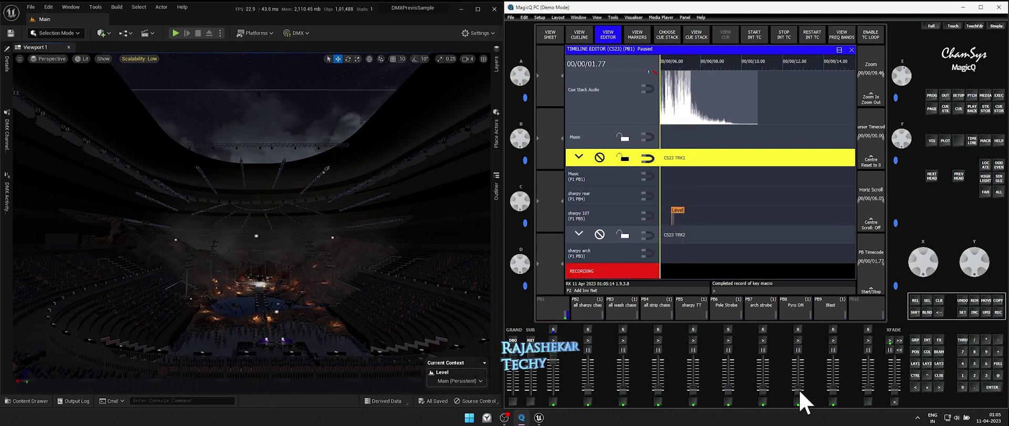
click(798, 339)
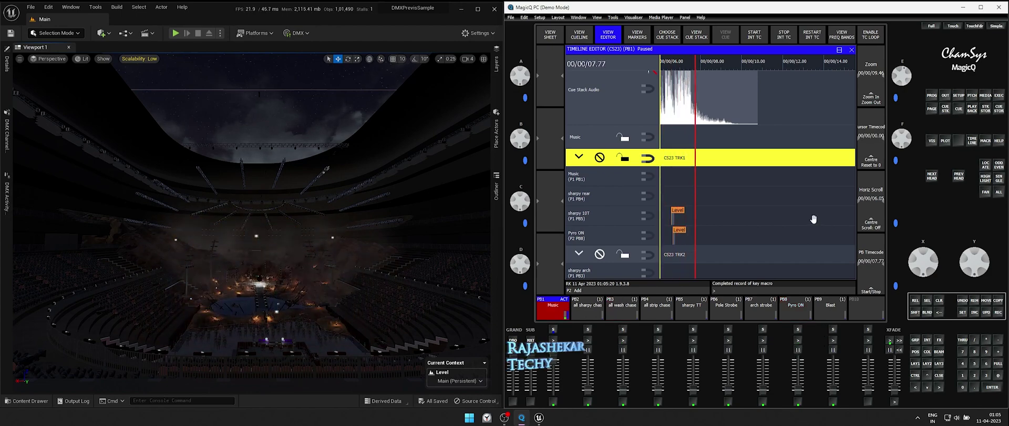
click(784, 37)
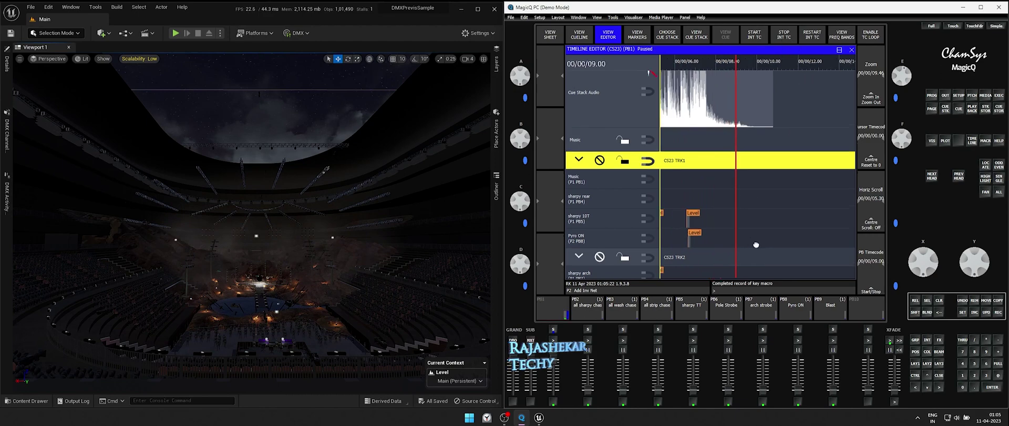
- Move the Pyro ON playback's on event to 7.52 s and its off event to 10.72 s
click(732, 252)
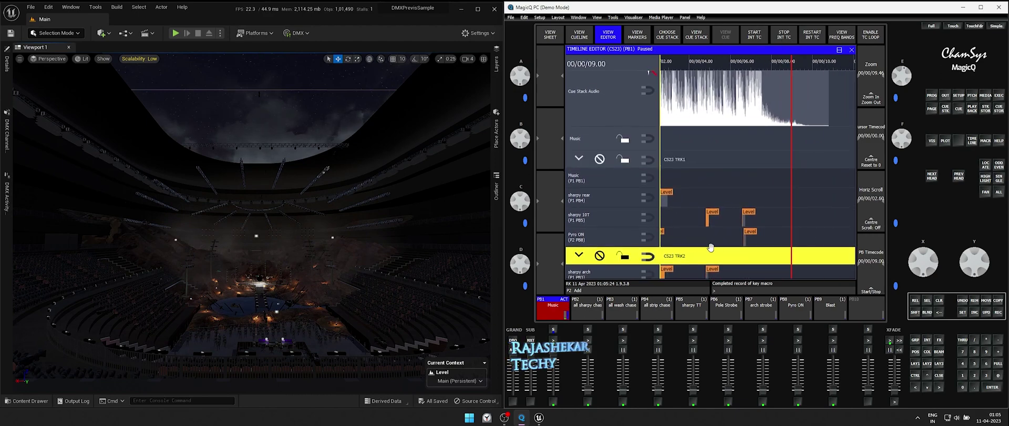
drag(773, 230, 829, 231)
drag(681, 229, 791, 230)
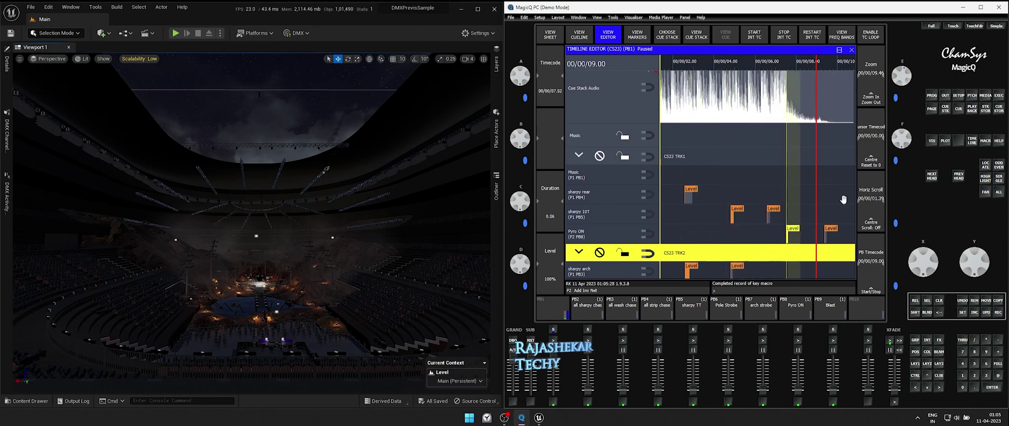
drag(849, 196, 768, 195)
drag(759, 233, 812, 234)
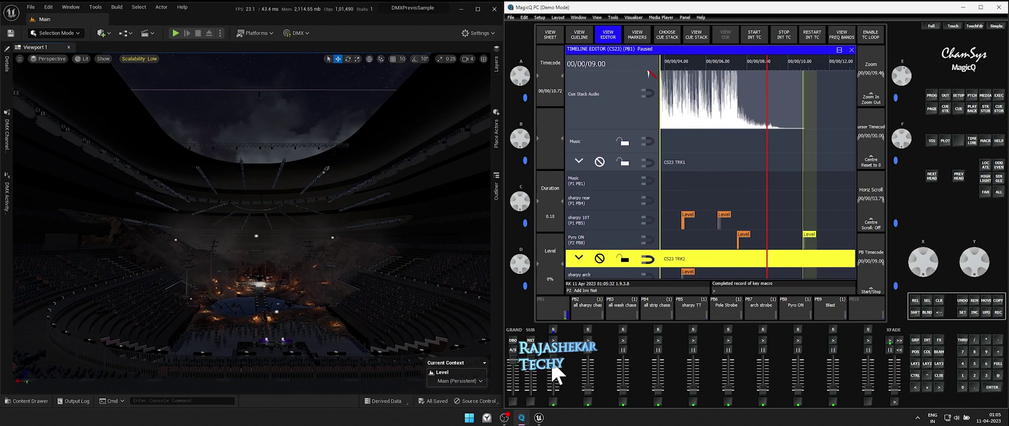
- Release the Music playback, return to playback page 1 and reopen the Music cue stack in the timeline editor
drag(555, 367, 554, 389)
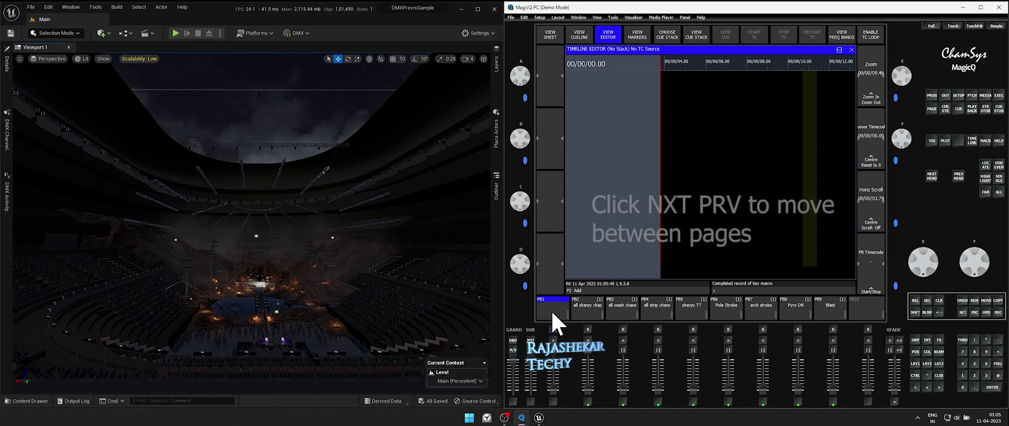
click(532, 350)
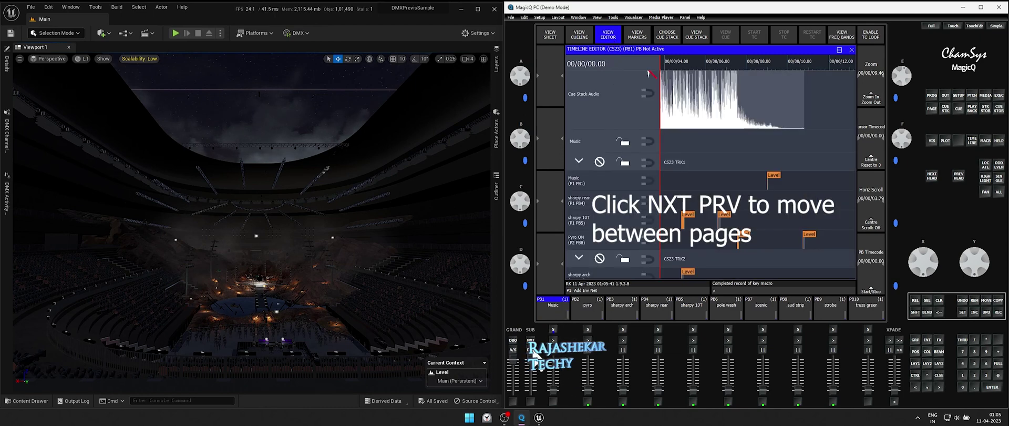
click(548, 311)
click(608, 34)
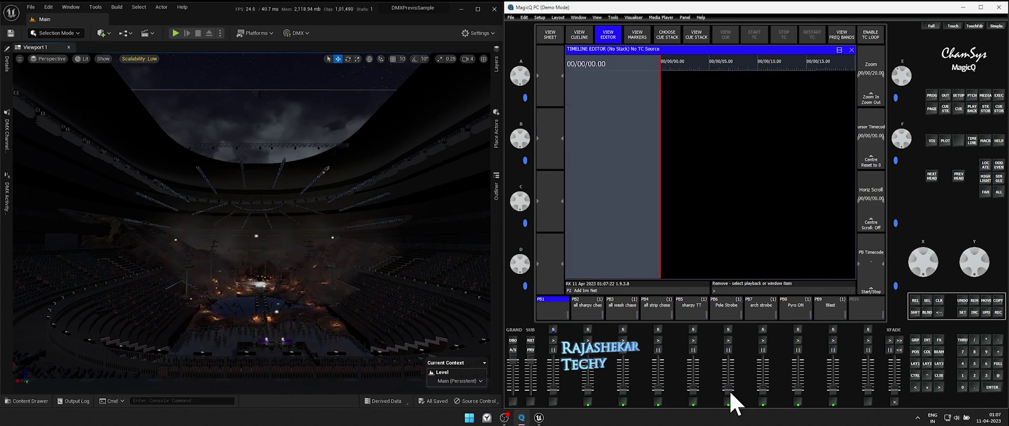
click(658, 340)
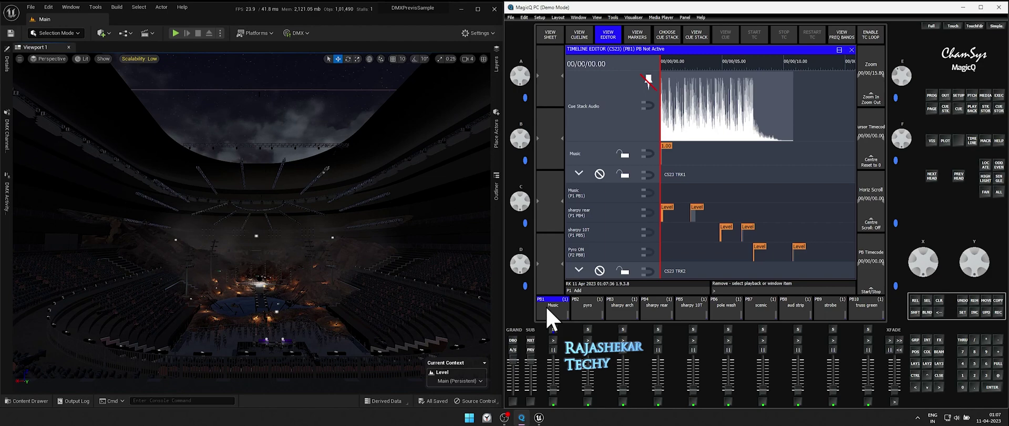
click(547, 310)
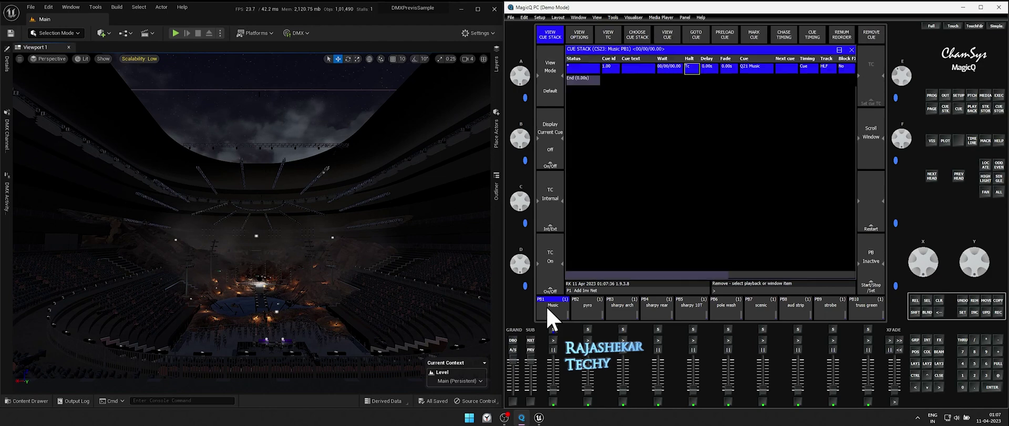
click(604, 37)
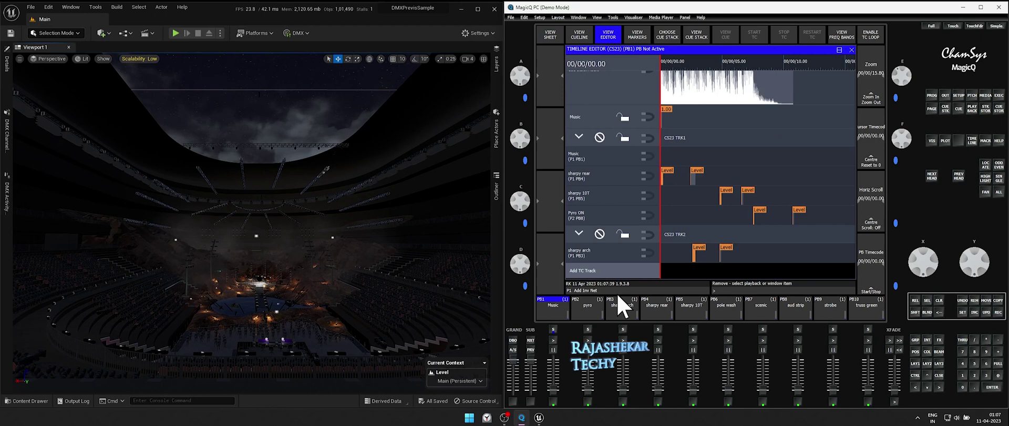
- Record the all strip chase and Pole Strobe playbacks as level events on new timecode tracks CS23 TRK3 and TRK4
click(587, 272)
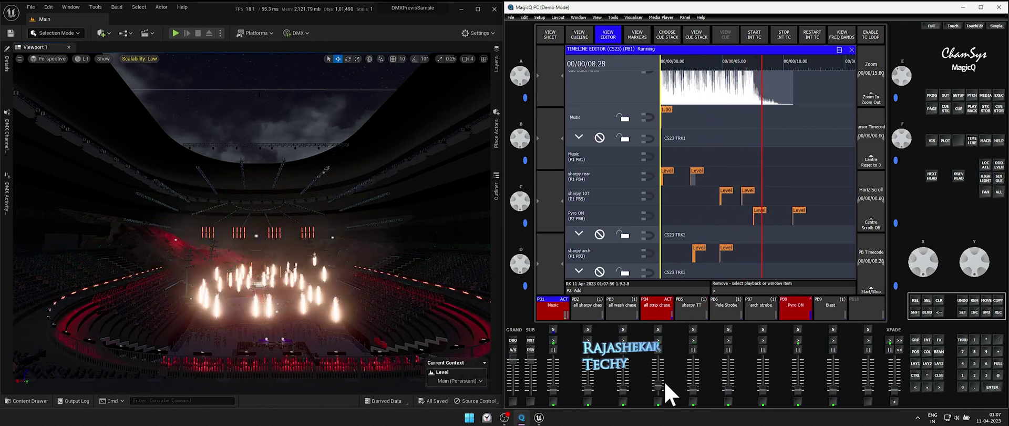
scroll(625, 266, down, 2)
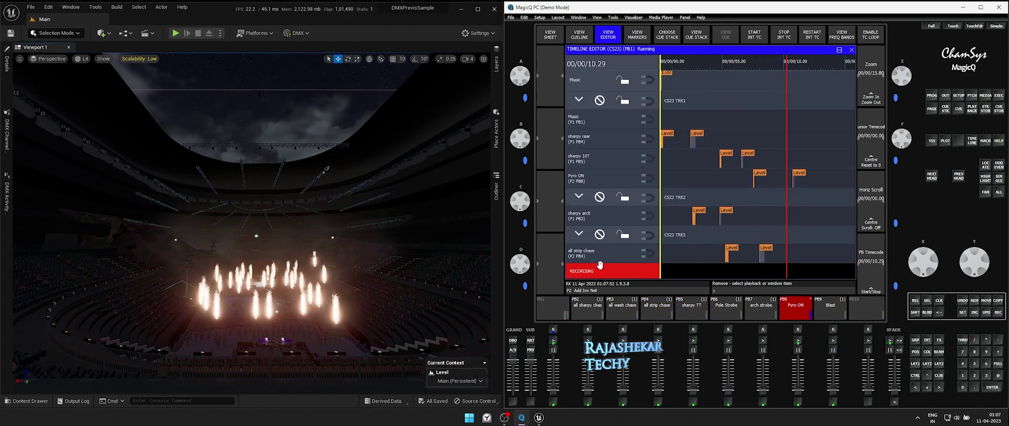
scroll(582, 271, down, 2)
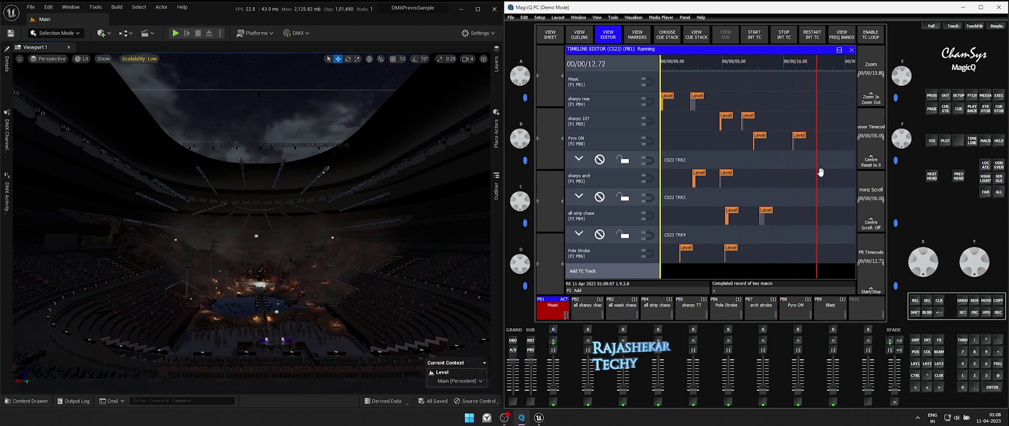
- Move the all strip chase on event to about 6.6 s and its off event to 7.55 s
drag(900, 77, 892, 46)
scroll(810, 147, up, 3)
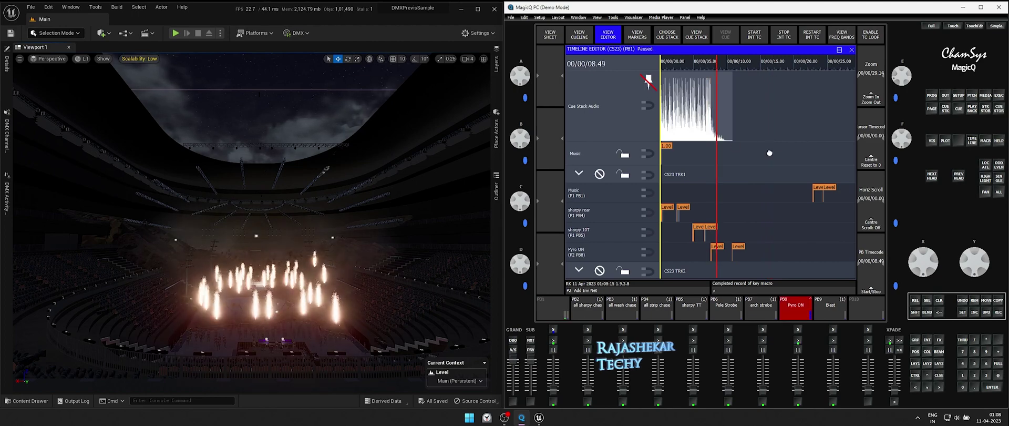
key(space)
scroll(730, 197, down, 3)
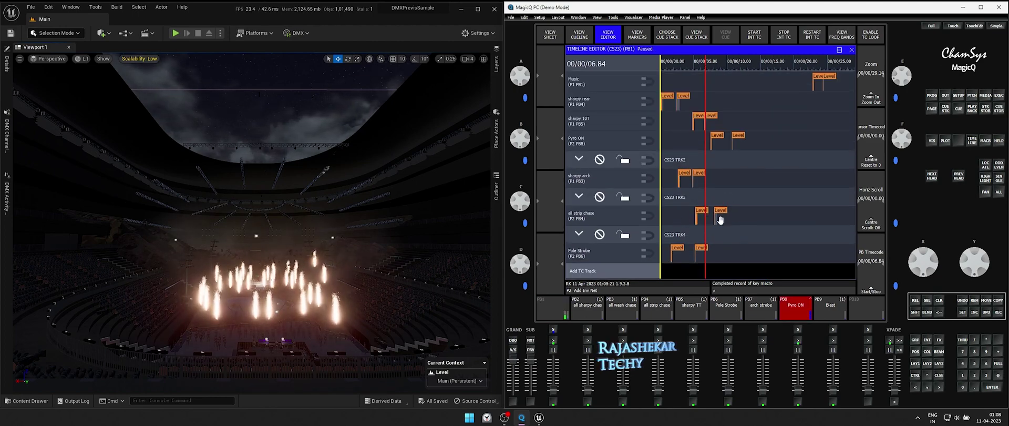
shift+drag(695, 221, 720, 212)
scroll(732, 212, up, 3)
scroll(733, 221, down, 2)
click(732, 229)
scroll(746, 232, up, 2)
scroll(746, 232, down, 3)
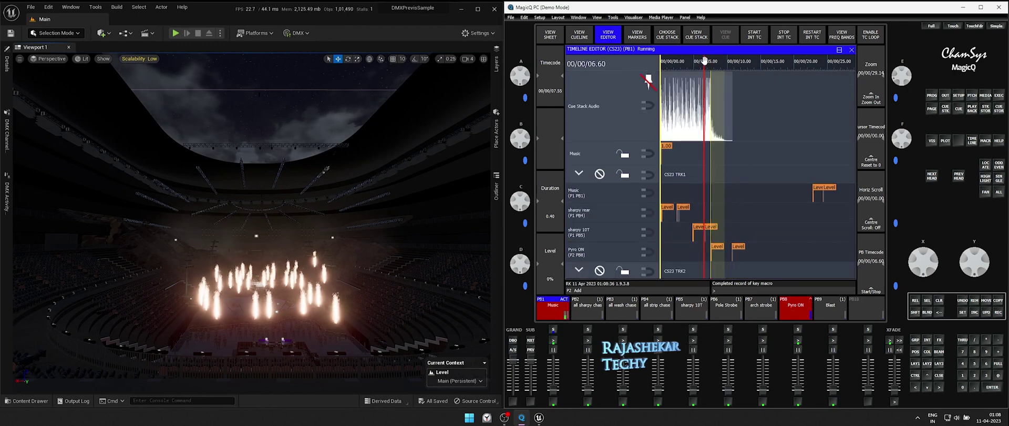
- Move the Pole Strobe off event to 7.96 s and release the Pyro ON playback
mouse_move(701, 250)
mouse_down()
mouse_move(738, 251)
mouse_move(721, 250)
mouse_up()
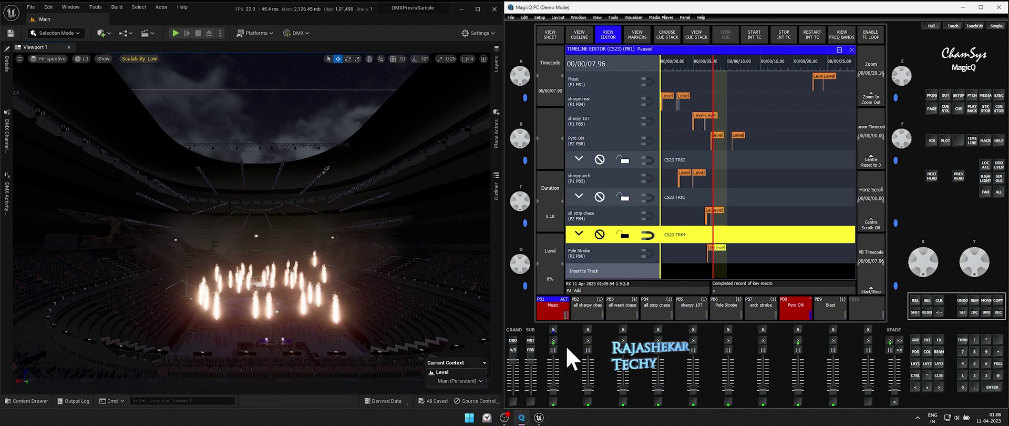
click(557, 398)
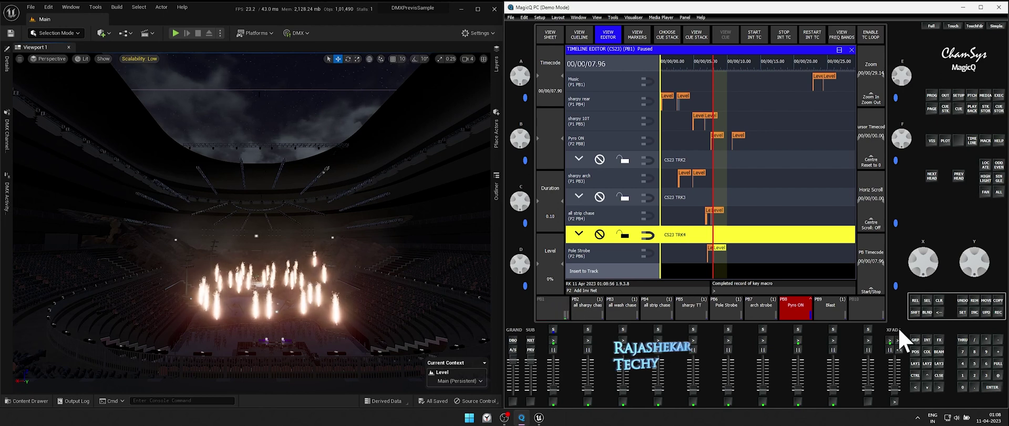
click(917, 301)
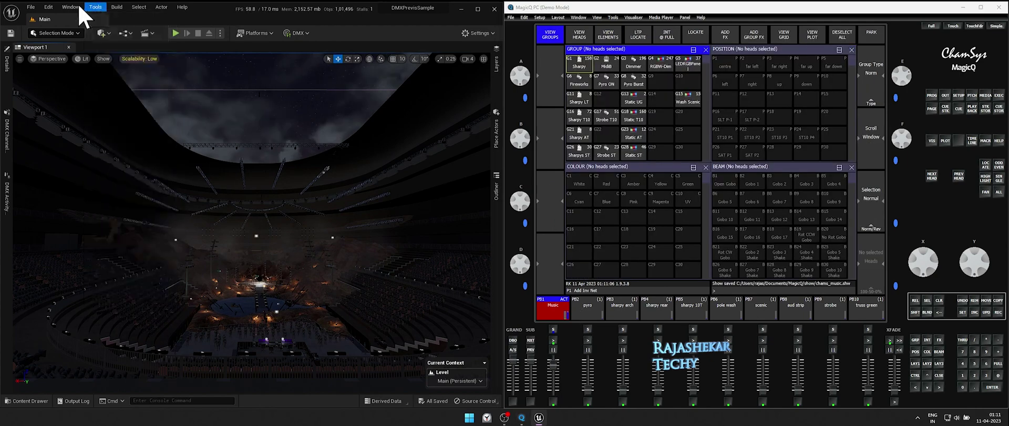
- Switch to Unreal Editor and open the Take Recorder
click(71, 7)
mouse_move(100, 29)
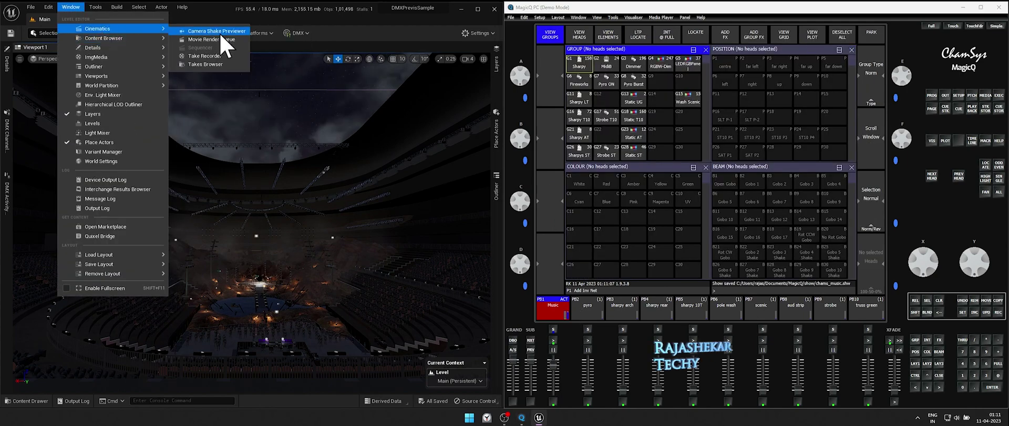
click(219, 56)
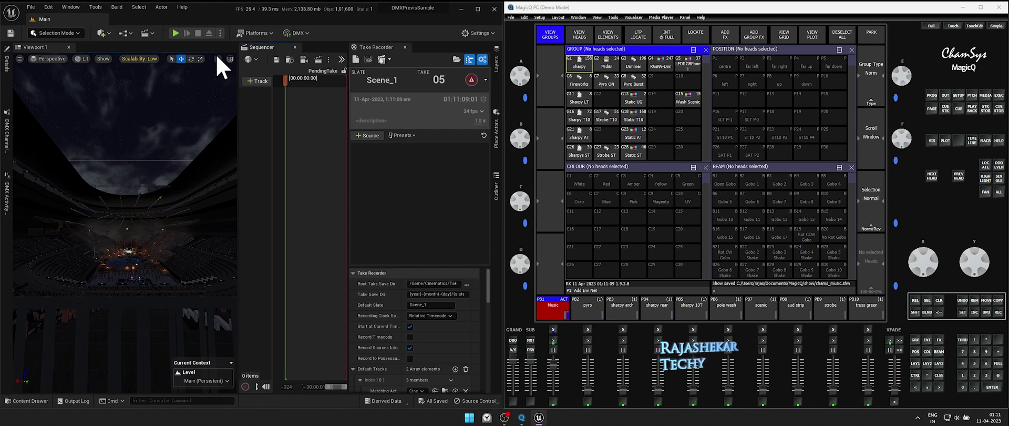
- Add a DMX Library source to the take, assign the PrevisTut library and add all its fixture patches
click(368, 135)
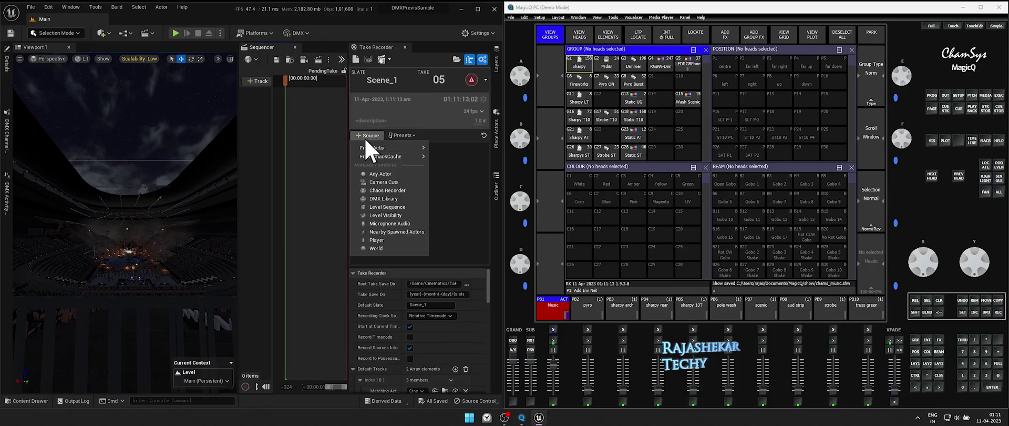
click(402, 206)
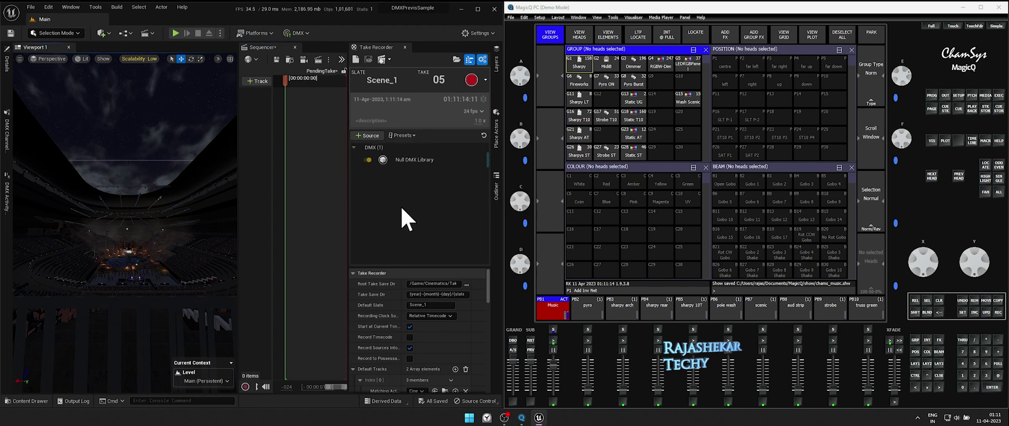
click(400, 160)
click(464, 285)
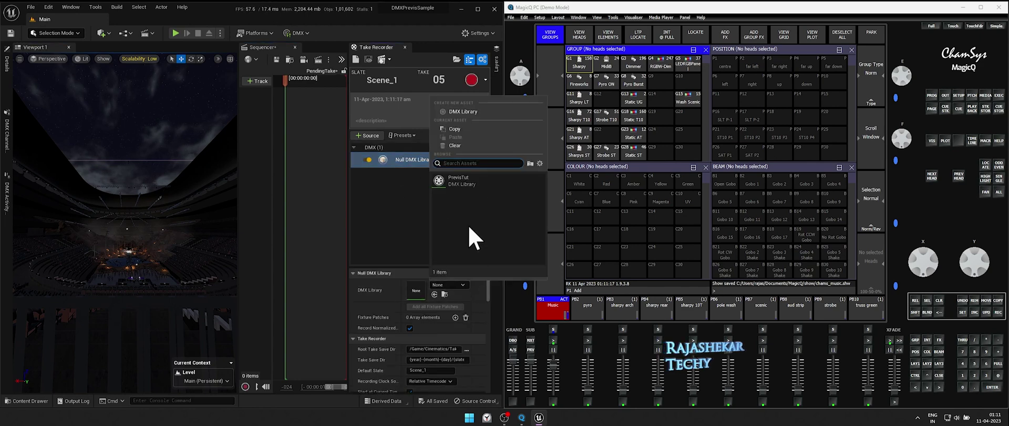
click(459, 183)
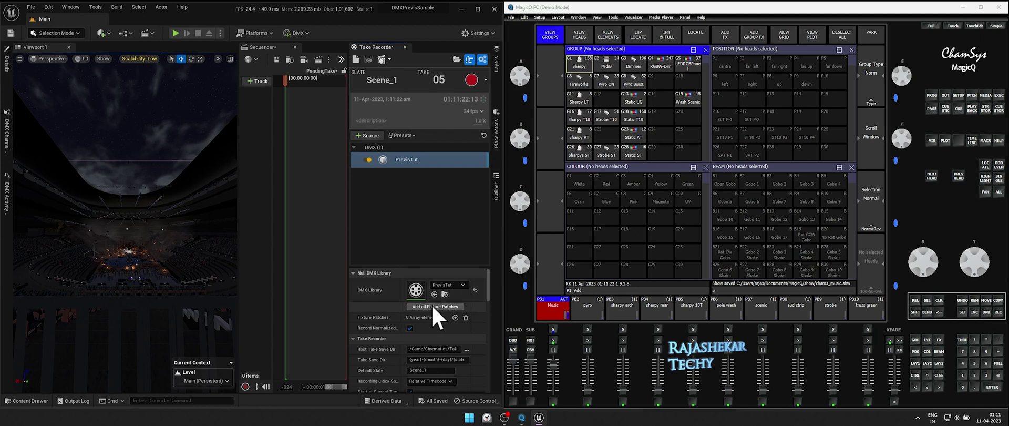
click(433, 307)
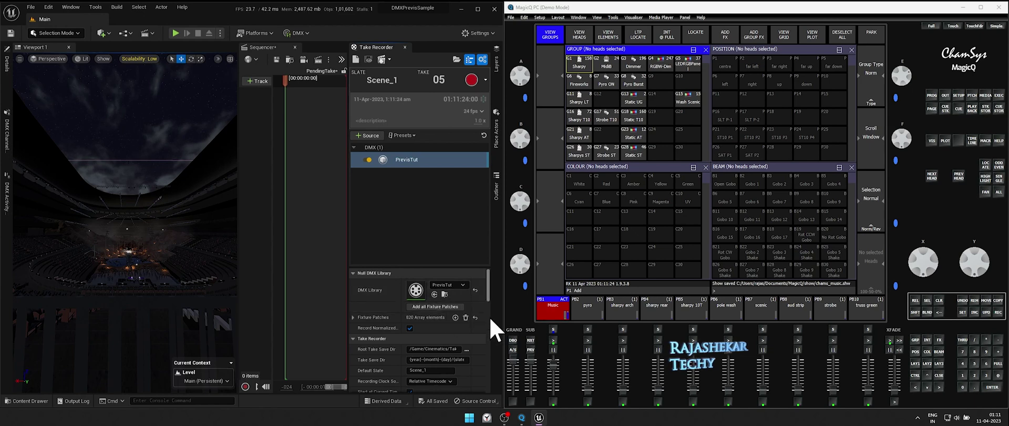
- Record take 05 of Scene_1 while running the Music playback in MagicQ, and stop the recording when the show ends
scroll(491, 263, down, 5)
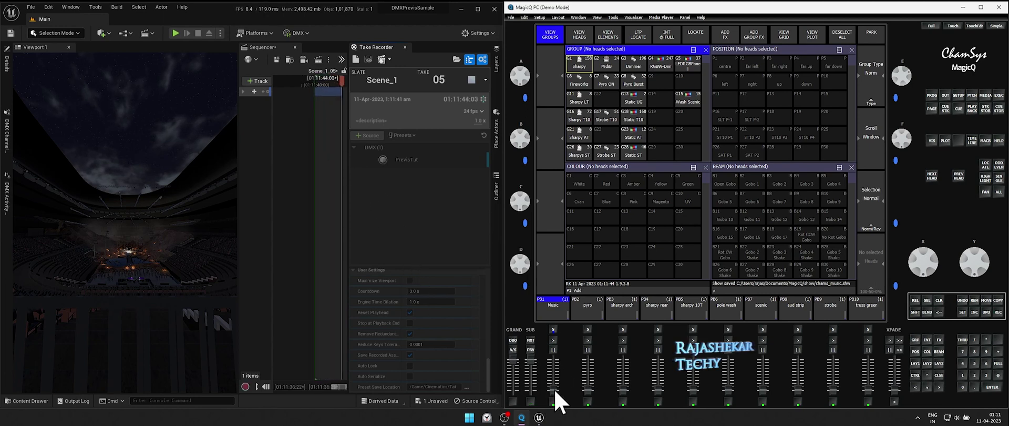
drag(555, 390, 562, 360)
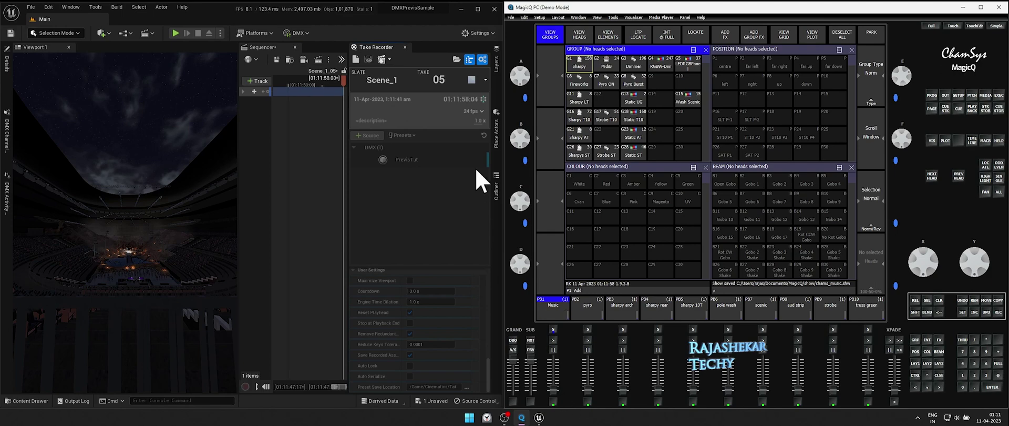
click(473, 80)
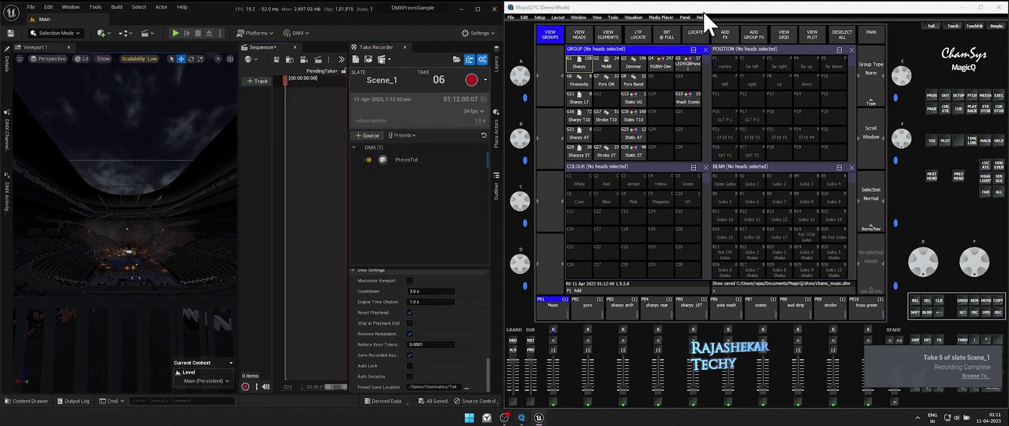
- Maximize Unreal Editor and import Sting.wav into the Content/Audio folder
click(478, 9)
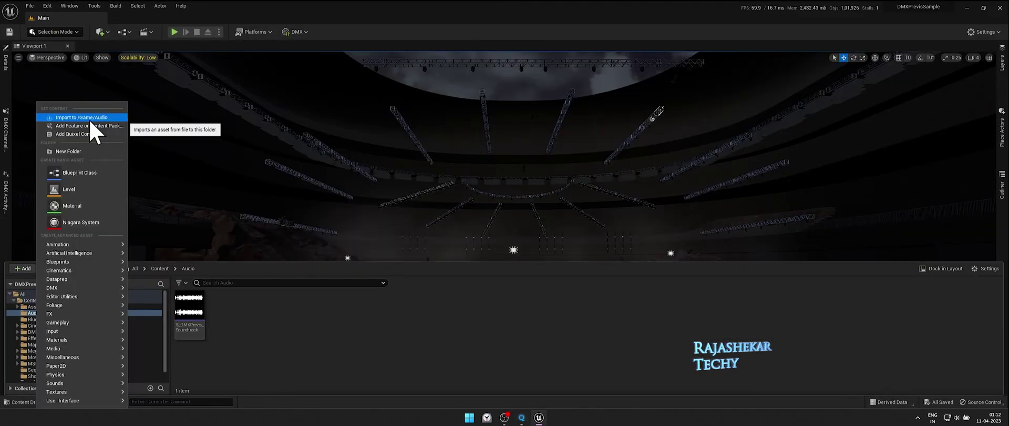
click(93, 129)
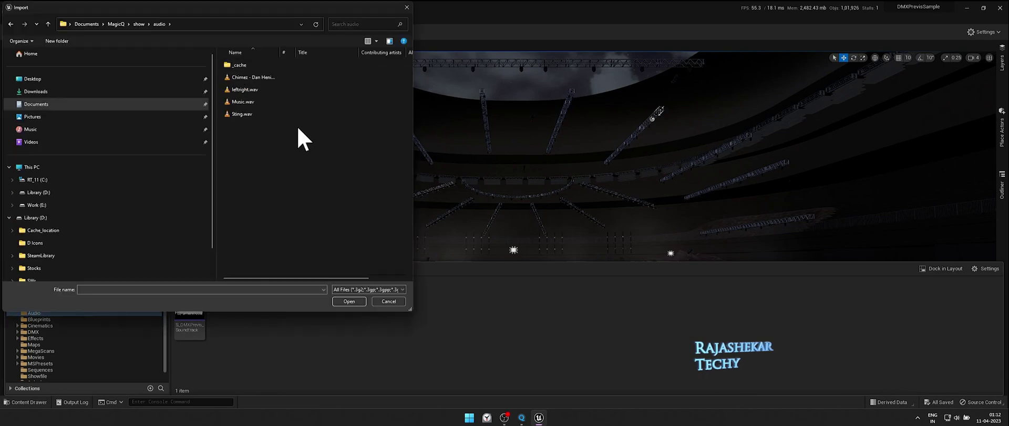
double_click(244, 115)
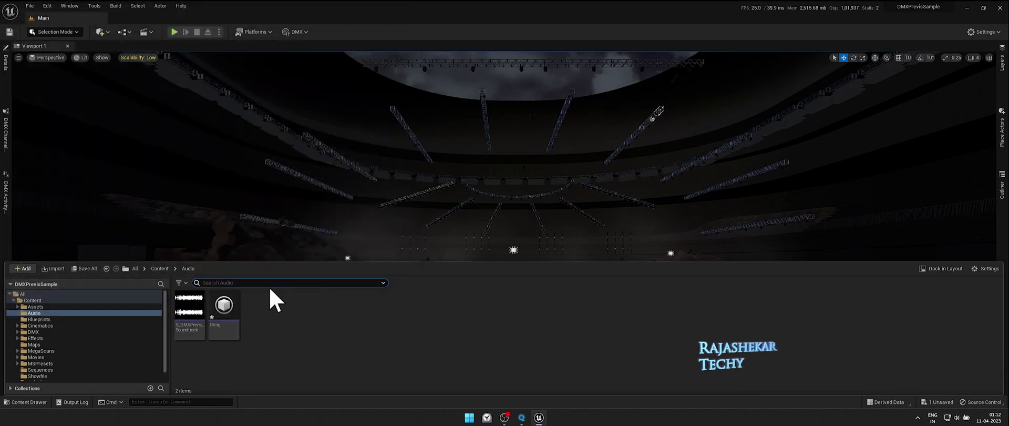
- Open the recorded Scene_1 take from Cinematics/Takes/2023-04-11 in Sequencer and widen the Sequencer area
double_click(42, 325)
click(59, 338)
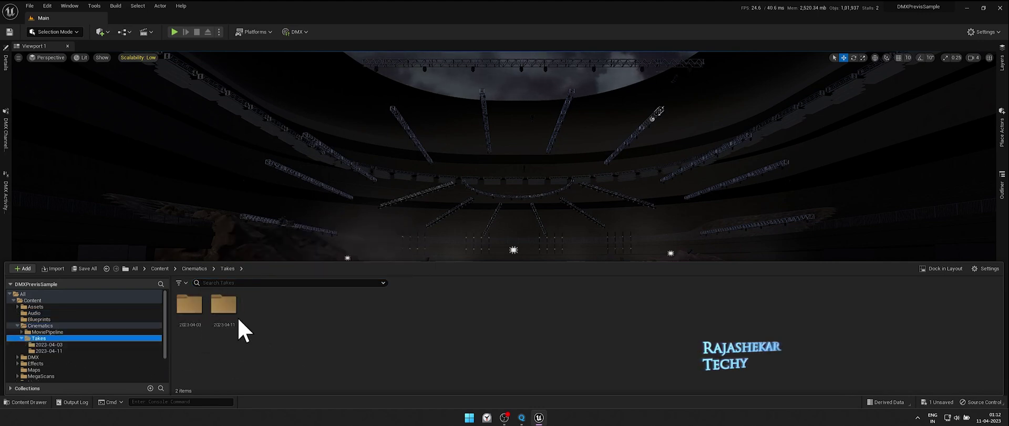
double_click(226, 304)
double_click(188, 308)
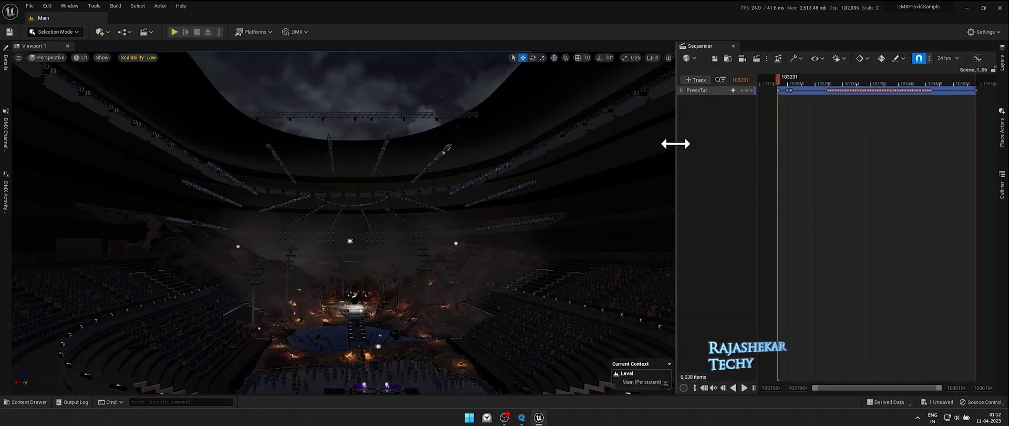
drag(676, 142, 425, 142)
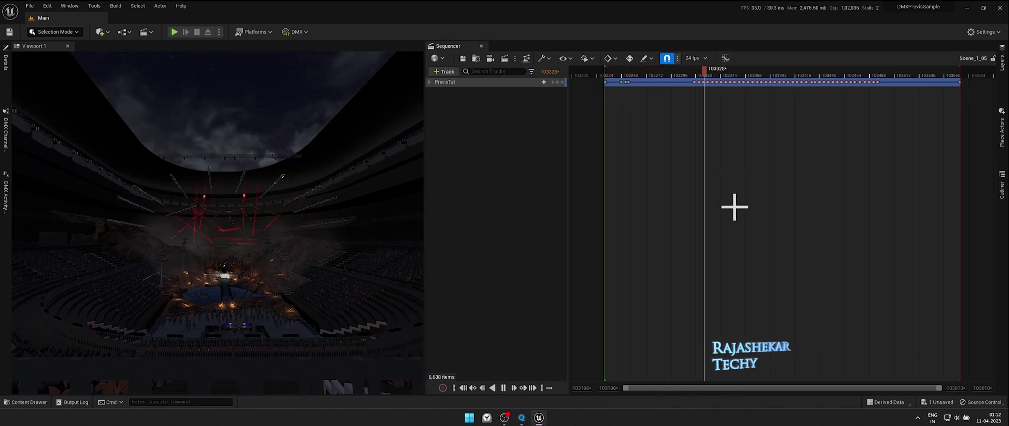
- Trim the playback range to the keyed part of the PrevisTut track and save the sequence
key(space)
drag(605, 70, 689, 161)
drag(961, 87, 878, 106)
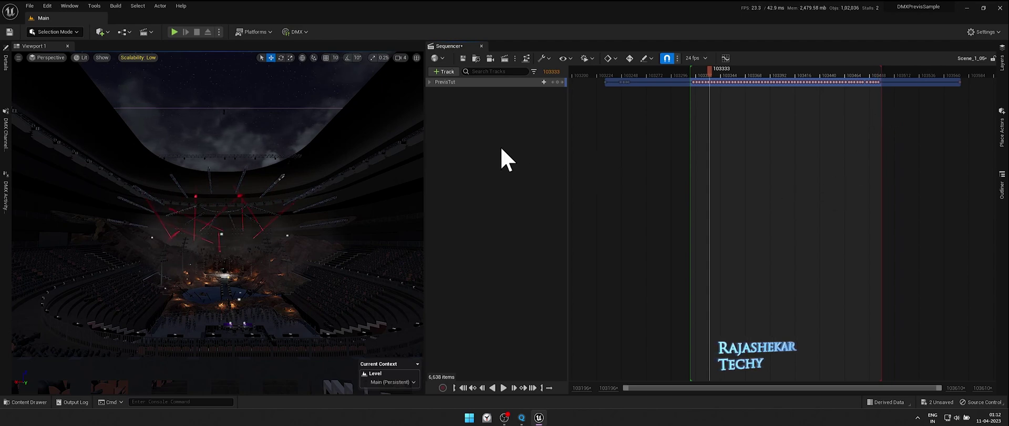
key(ctrl+s)
- Add an audio track to the sequence containing the Sting sound wave
click(445, 72)
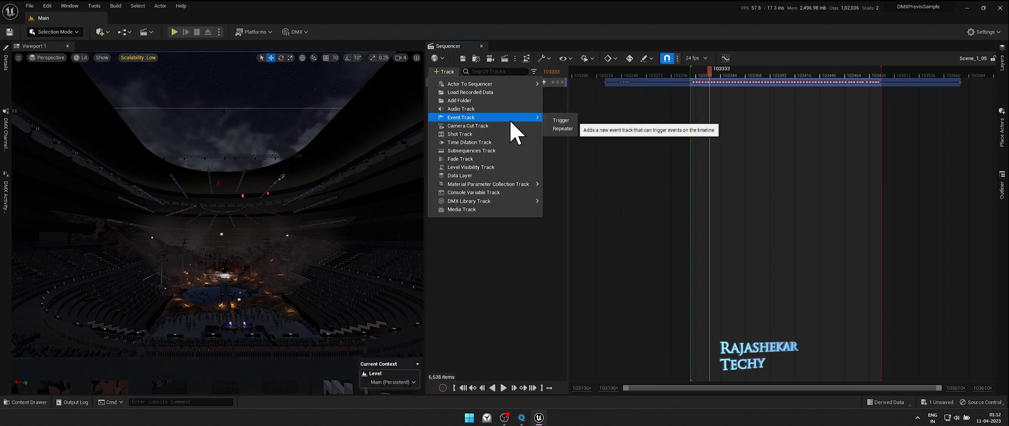
key(Escape)
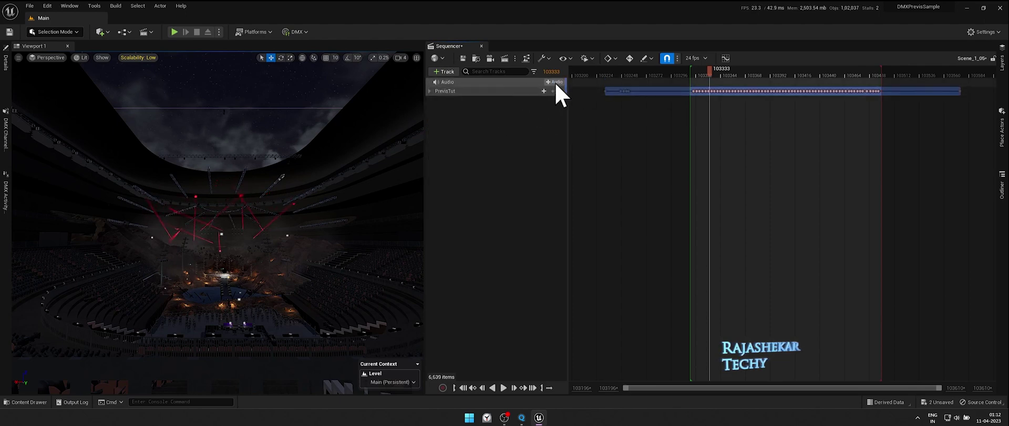
click(556, 82)
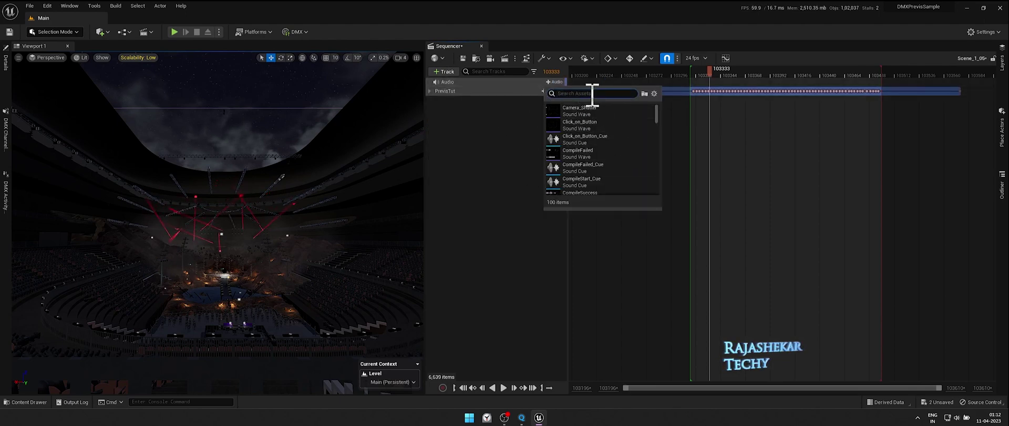
text(sting)
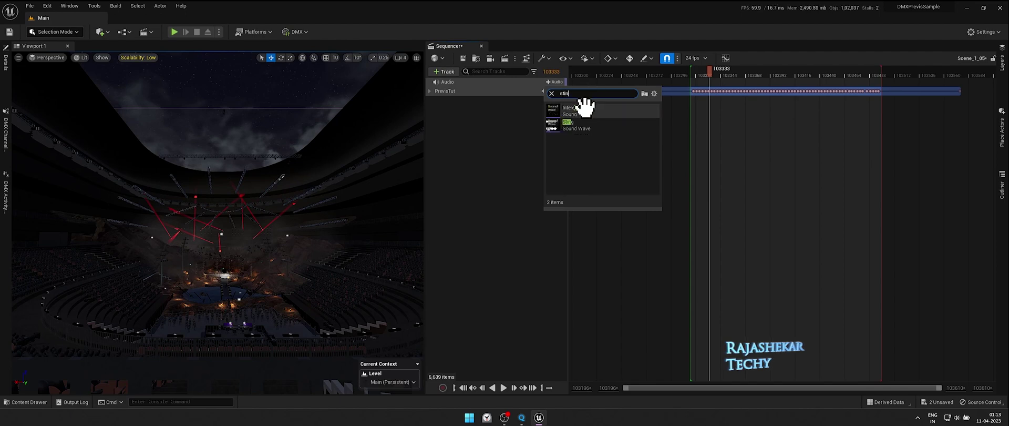
click(596, 124)
- Extend the playback range to the end of the PrevisTut section, play the show with audio and save the sequence
mouse_move(920, 88)
mouse_down()
mouse_move(892, 81)
mouse_move(919, 75)
mouse_up()
key(space)
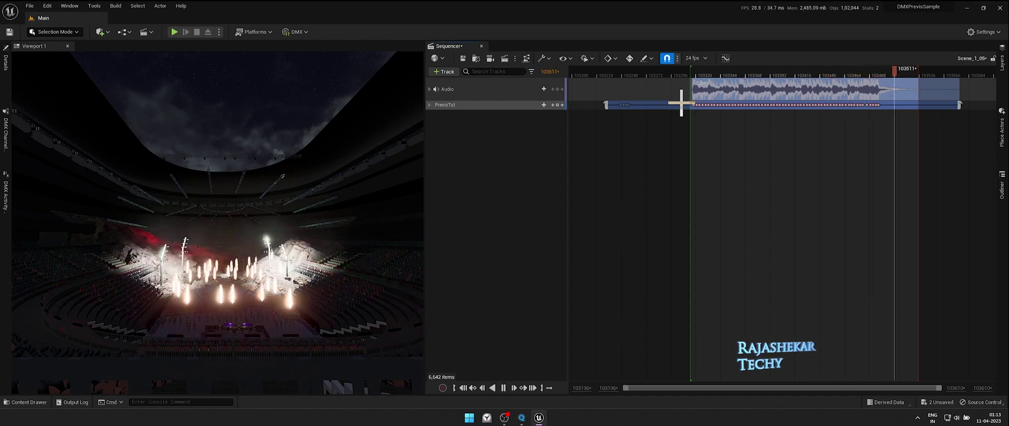
drag(920, 72, 899, 71)
mouse_move(919, 75)
mouse_down()
mouse_move(957, 121)
mouse_move(960, 145)
mouse_up()
key(Up)
key(space)
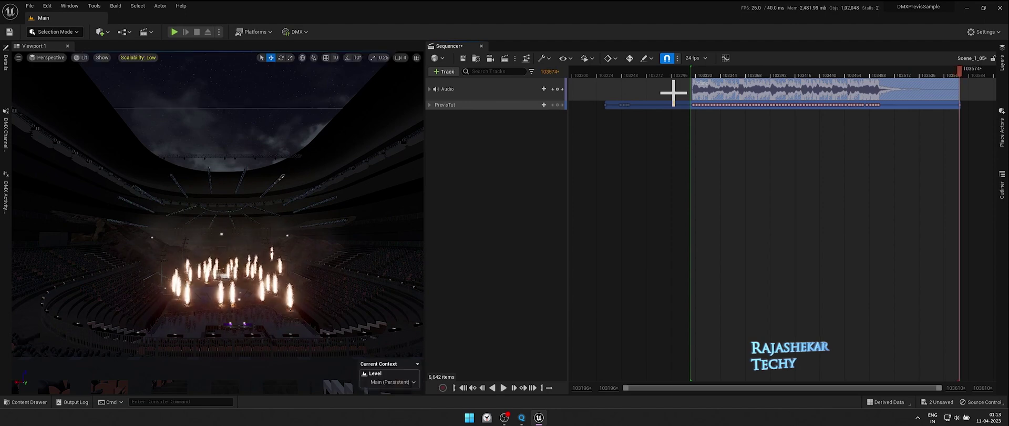
click(462, 57)
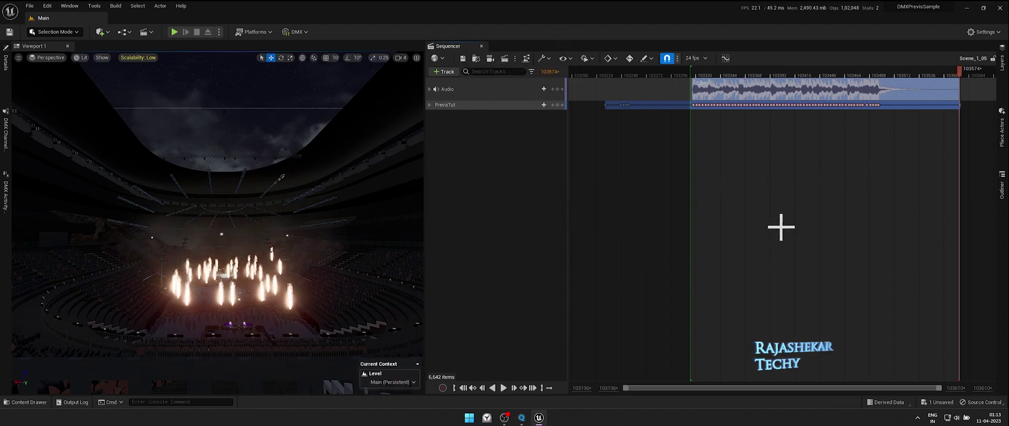
- Add a camera CAM_01 with a camera cut to the sequence and set its current focal length to 10
click(679, 74)
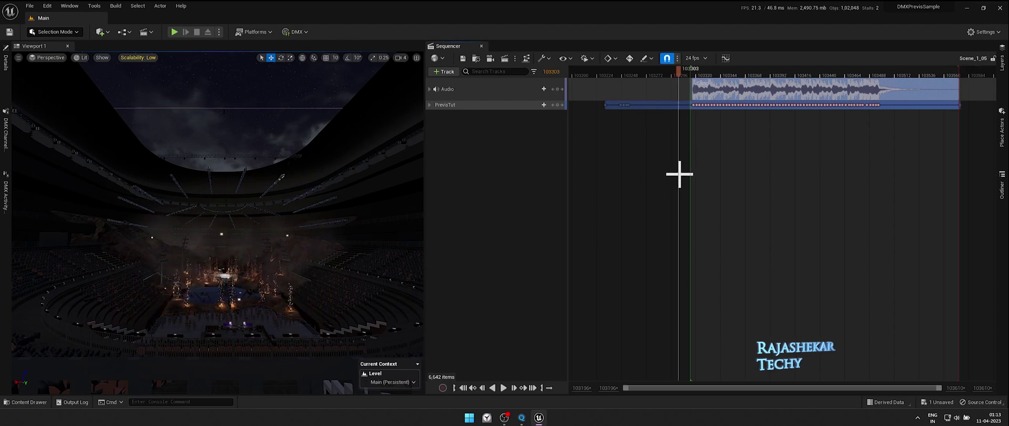
click(490, 57)
click(519, 190)
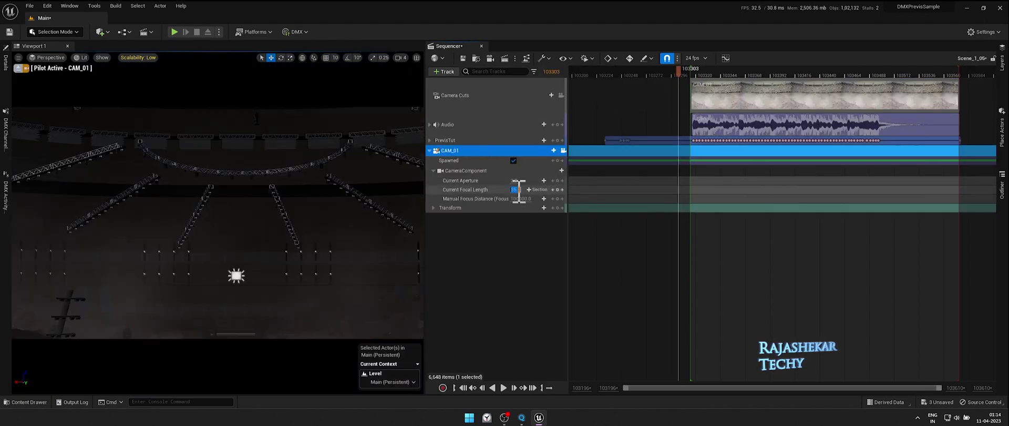
text(10)
key(Return)
- Animate CAM_01's Y and Z location between the start and end of the sequence and preview the move
click(434, 208)
key(Up)
click(437, 216)
click(437, 241)
drag(525, 234, 541, 229)
drag(940, 72, 959, 72)
mouse_move(531, 229)
mouse_down()
mouse_move(497, 229)
mouse_move(513, 234)
mouse_up()
click(688, 74)
key(space)
key(space)
- Add a Z location keyframe midway through the sequence and review CAM_01's Y movement from the start
click(821, 74)
click(686, 73)
key(space)
click(555, 229)
click(583, 229)
click(564, 229)
key(space)
key(space)
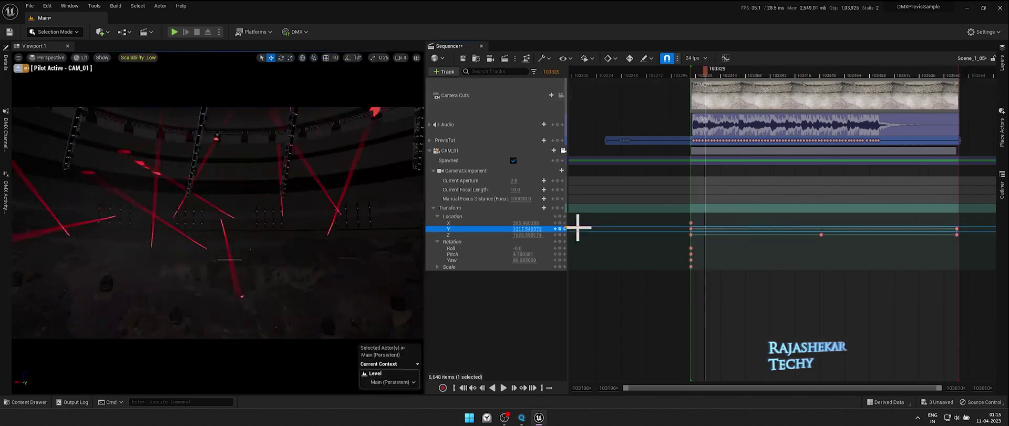
- Try a different pitch rotation on CAM_01, preview it and undo the change
click(555, 229)
drag(527, 255, 552, 255)
key(space)
key(space)
key(ctrl+z)
- Keyframe CAM_01's pitch rotation along the sequence and play the shot back from the start
click(559, 254)
key(space)
key(space)
key(space)
click(680, 70)
key(space)
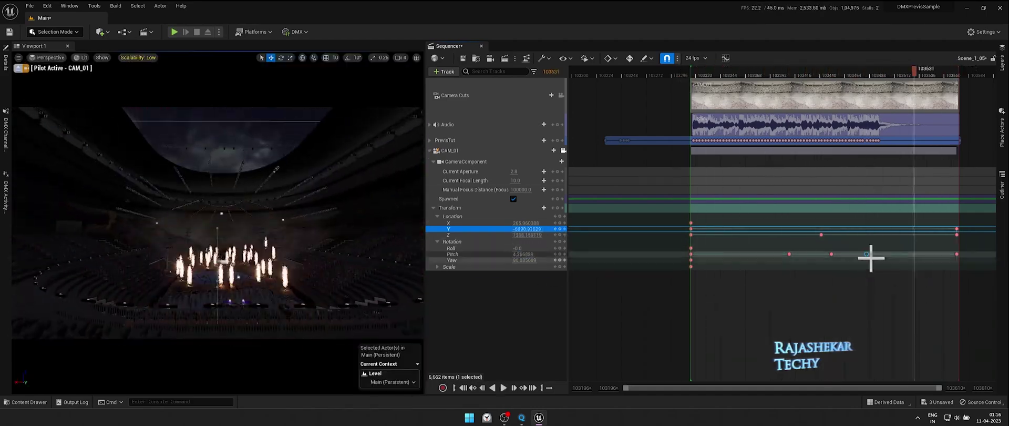
- Adjust CAM_01's pitch keyframes, placing one at frame 103469, replay the whole shot and save the sequence
key(space)
click(850, 254)
click(685, 75)
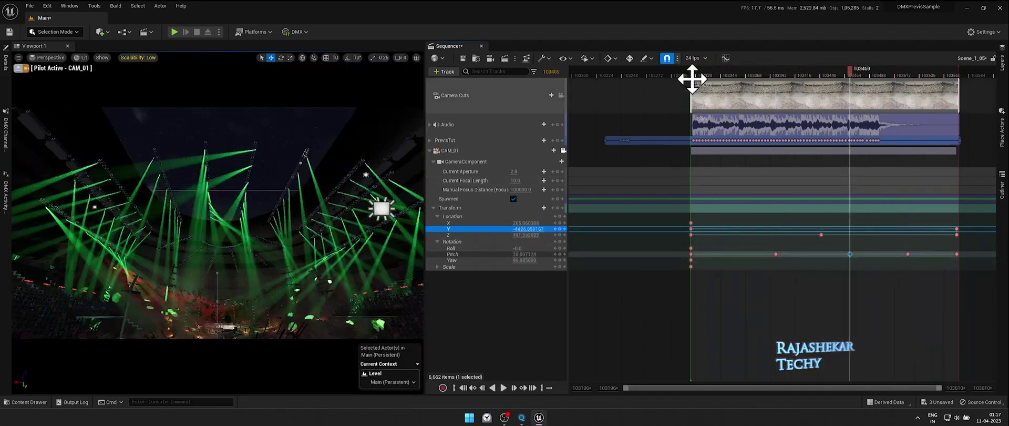
key(space)
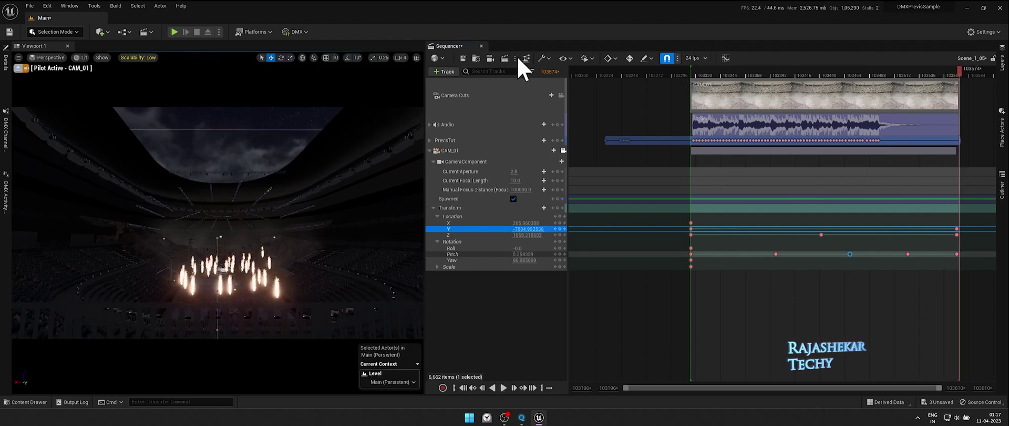
click(463, 58)
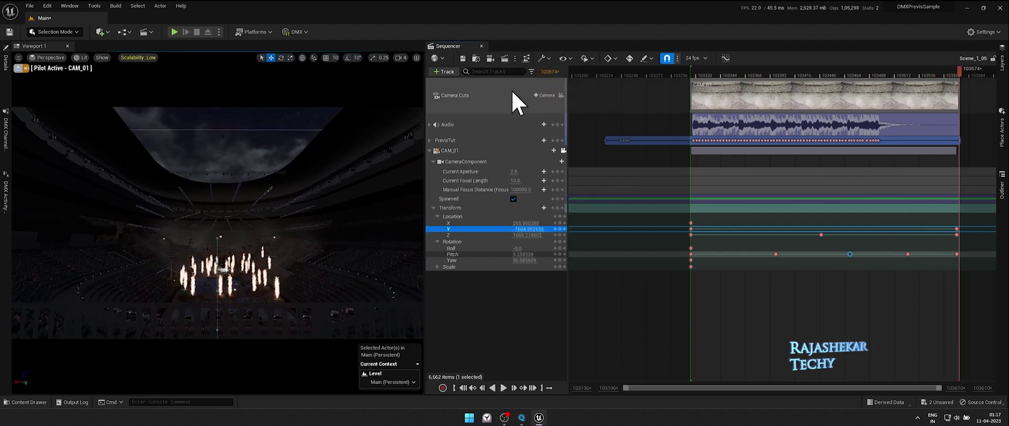
- Set the movie render's resolution and choose a new Render folder on the desktop as the output directory
click(506, 59)
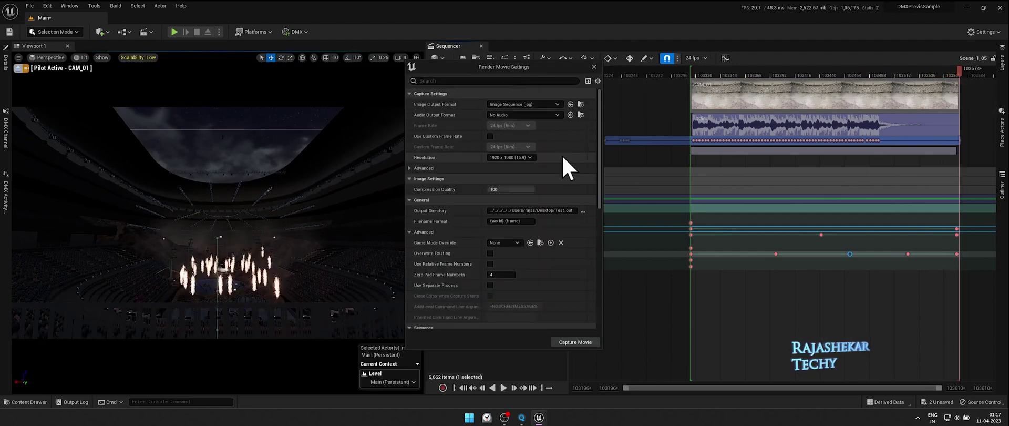
click(523, 157)
click(513, 195)
scroll(531, 190, down, 2)
click(564, 142)
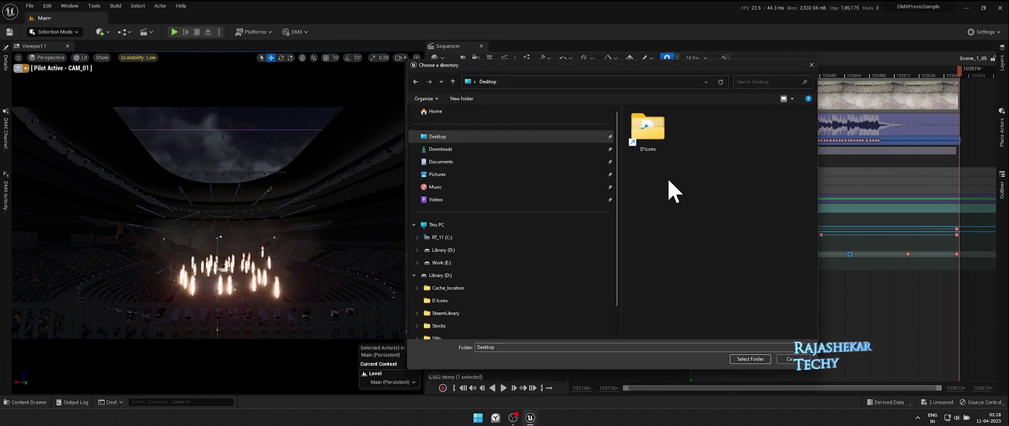
right_click(669, 180)
click(777, 274)
click(758, 362)
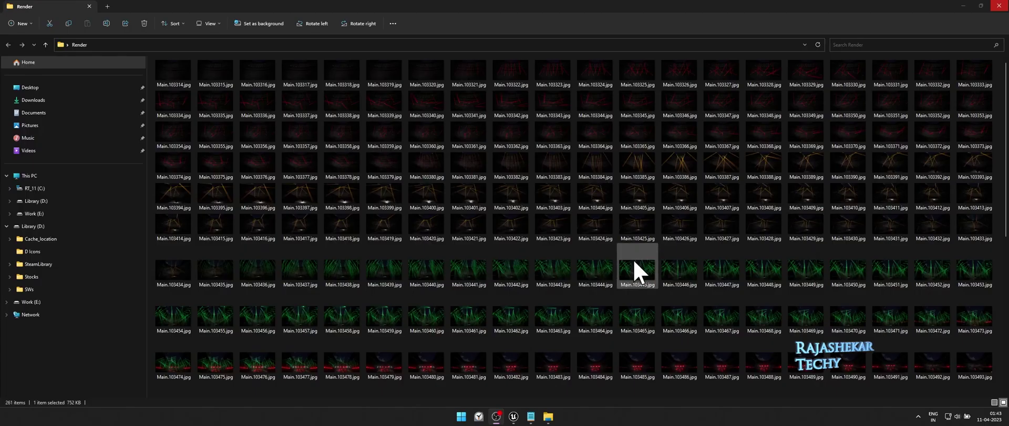